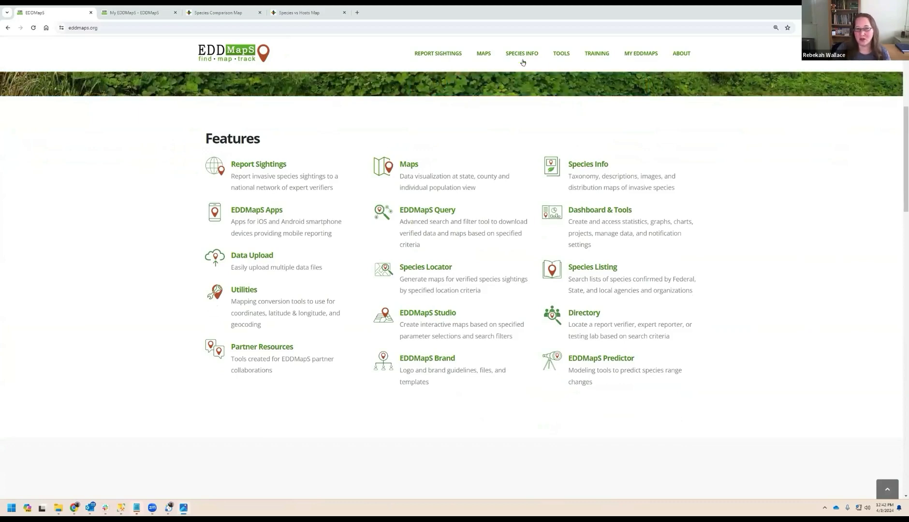
Open the Tools page, and from there open the Maps page with its list of species distribution maps
left_click(564, 56)
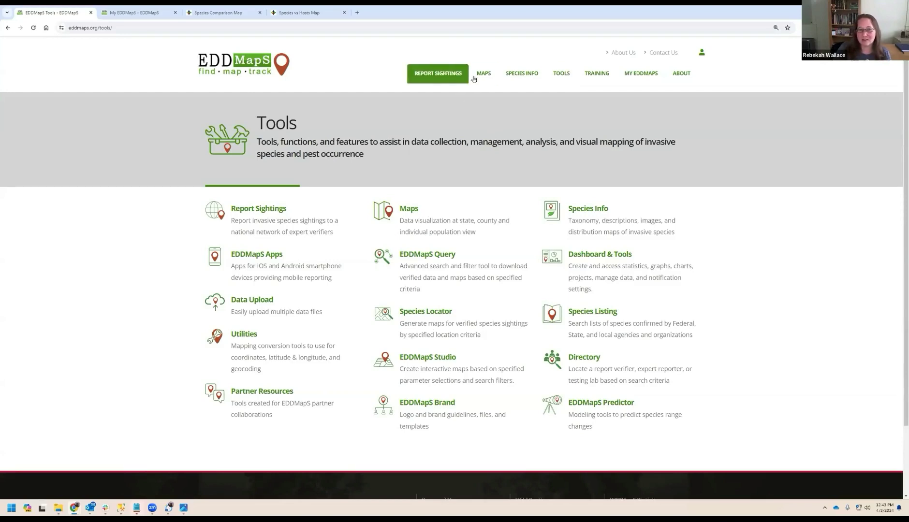
left_click(410, 213)
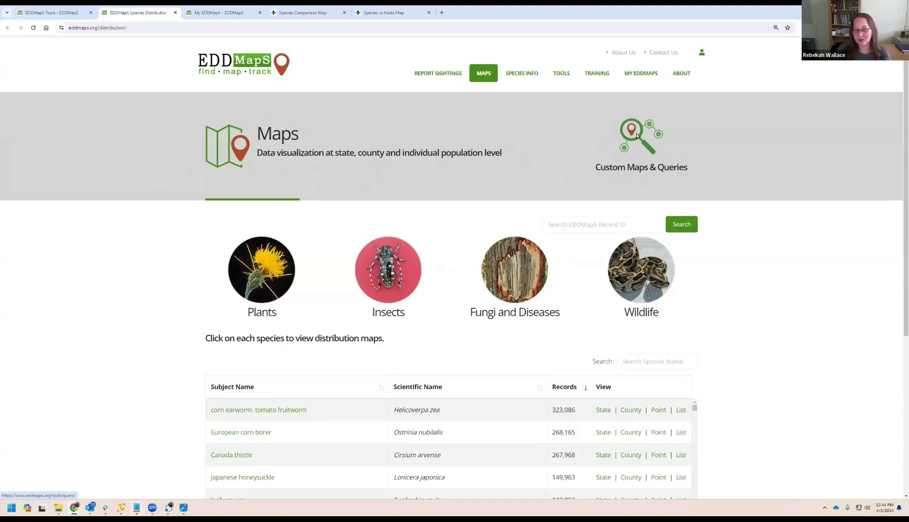
scroll(739, 225, "down", 3)
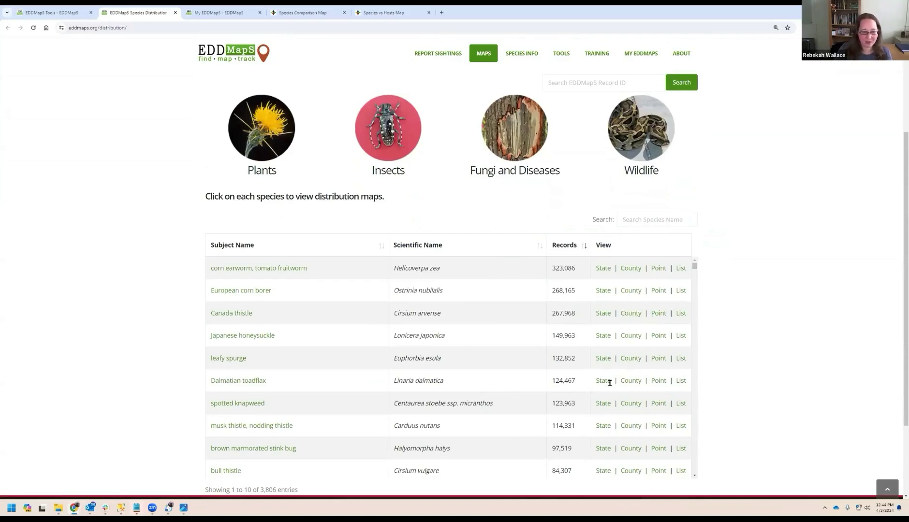
Open the county distribution map for leafy spurge in a new tab and examine its reported counties and legend
scroll(577, 379, "down", 3)
scroll(577, 380, "up", 3)
middle_click(631, 358)
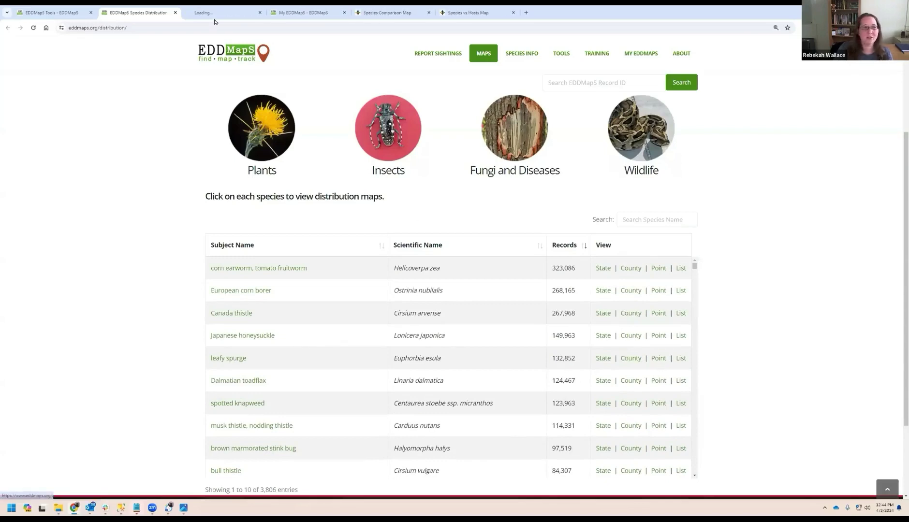
left_click(211, 13)
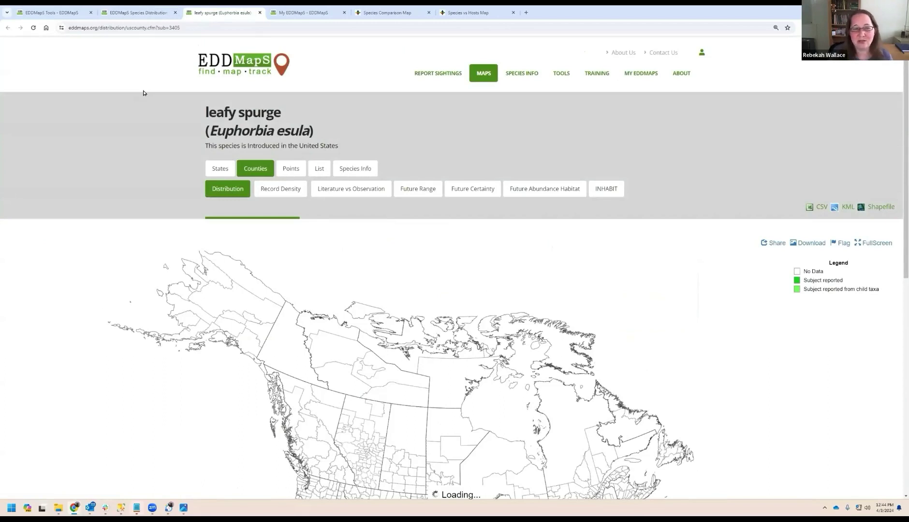
scroll(143, 93, "down", 2)
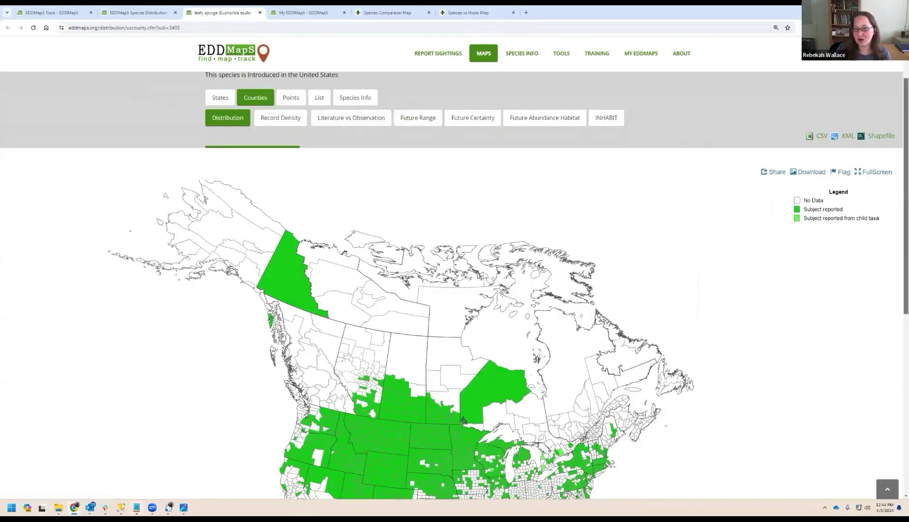
scroll(455, 285, "down", 3)
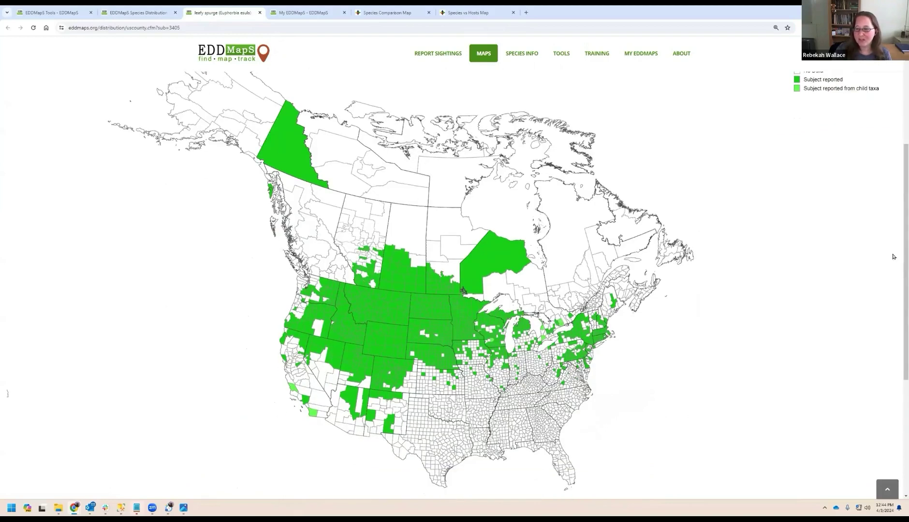
scroll(877, 187, "up", 3)
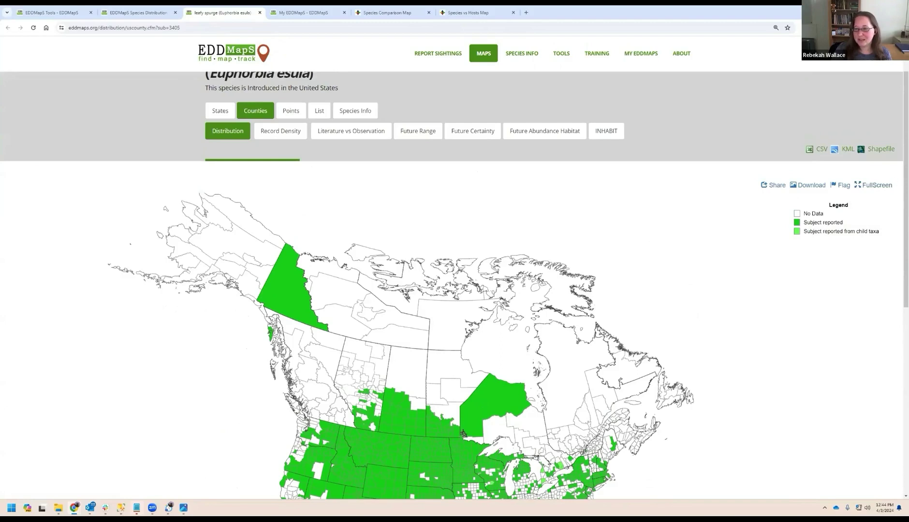
left_click_drag(901, 191, 900, 221)
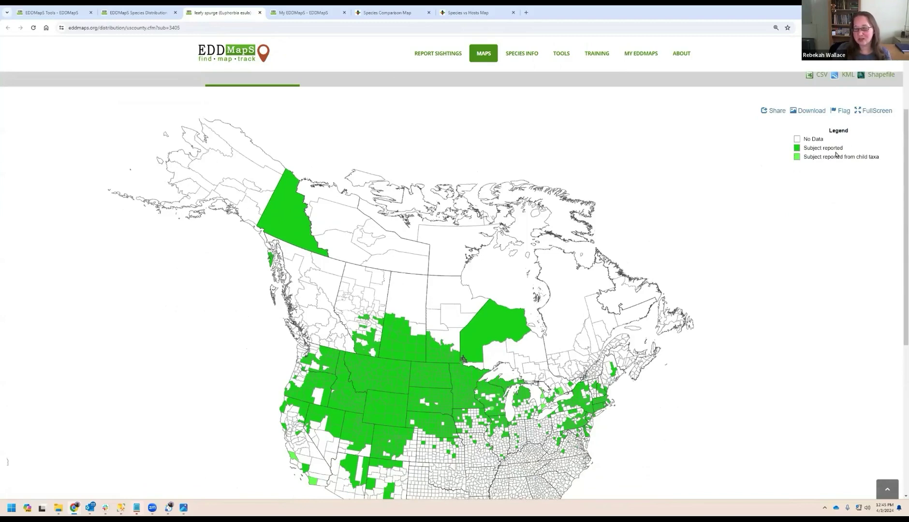
Filter the species distribution list by "ligu" and open the county map for privet (Ligustrum) in a new tab
left_click(152, 8)
left_click(645, 219)
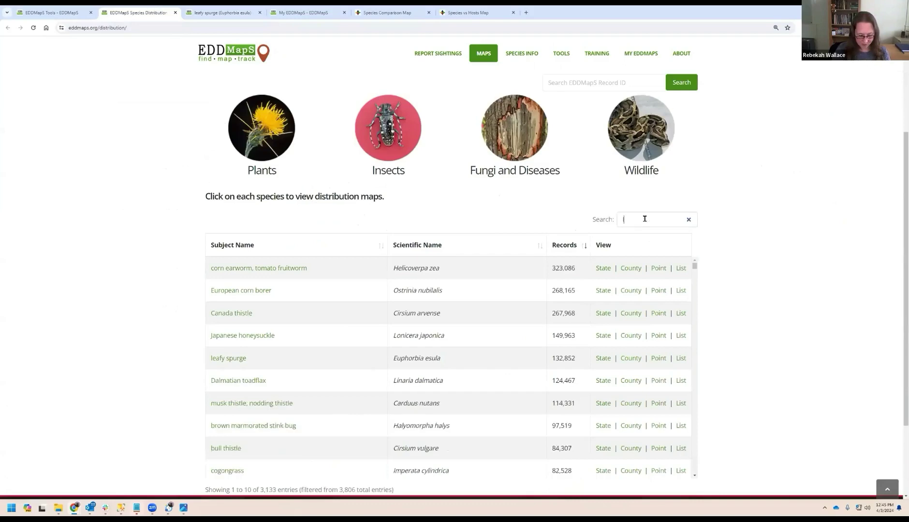
type("ligu")
middle_click(631, 269)
left_click(310, 15)
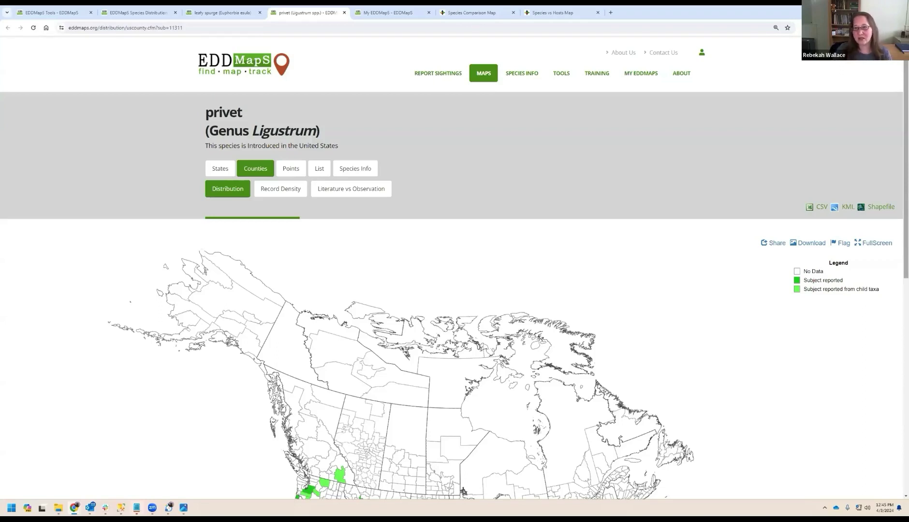
Examine the privet county map, comparing directly reported counties with those reported from child taxa, especially in the southeastern United States
left_click_drag(906, 160, 907, 159)
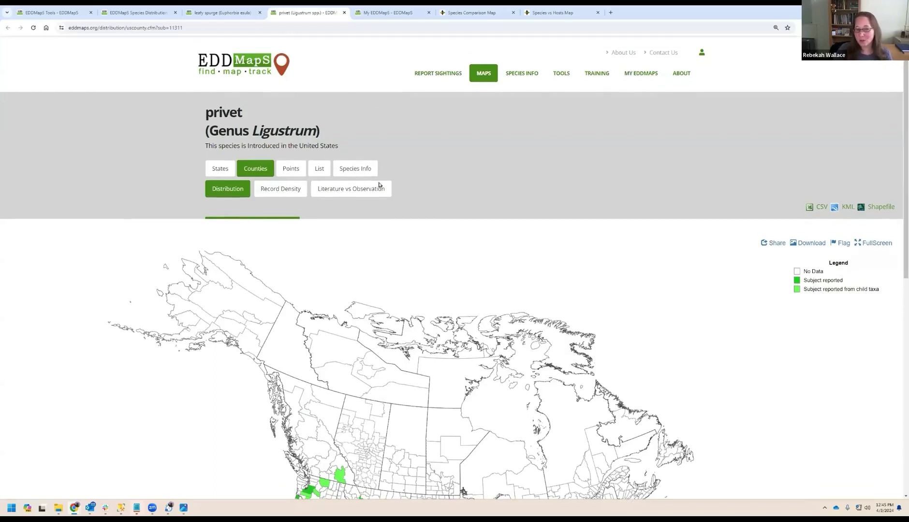
left_click_drag(906, 157, 907, 208)
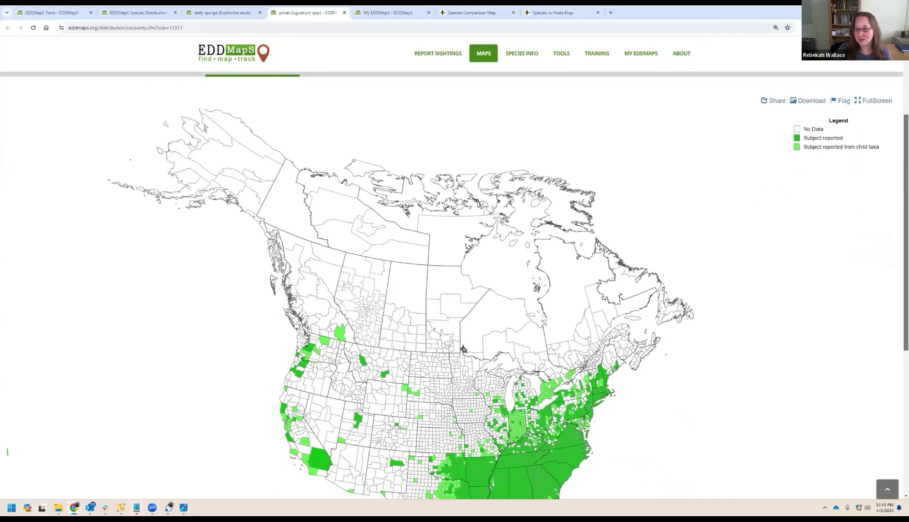
left_click_drag(907, 217, 906, 170)
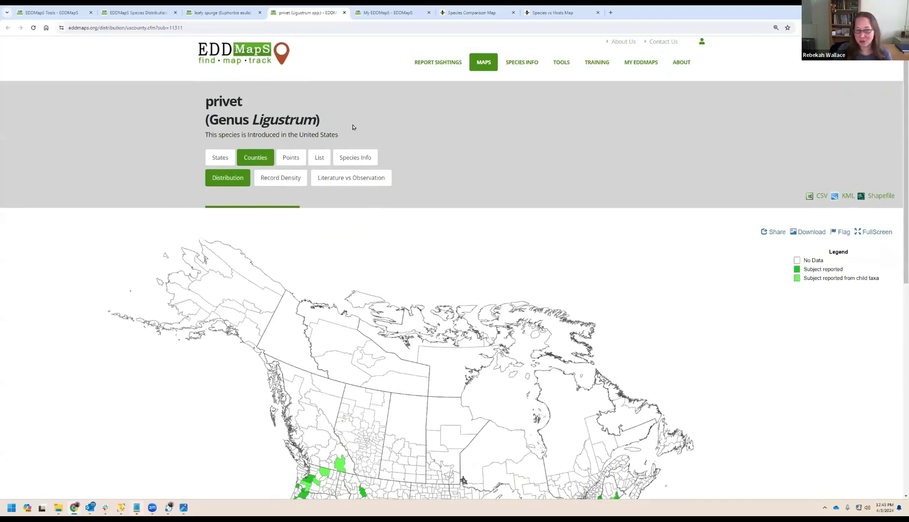
left_click_drag(906, 155, 906, 162)
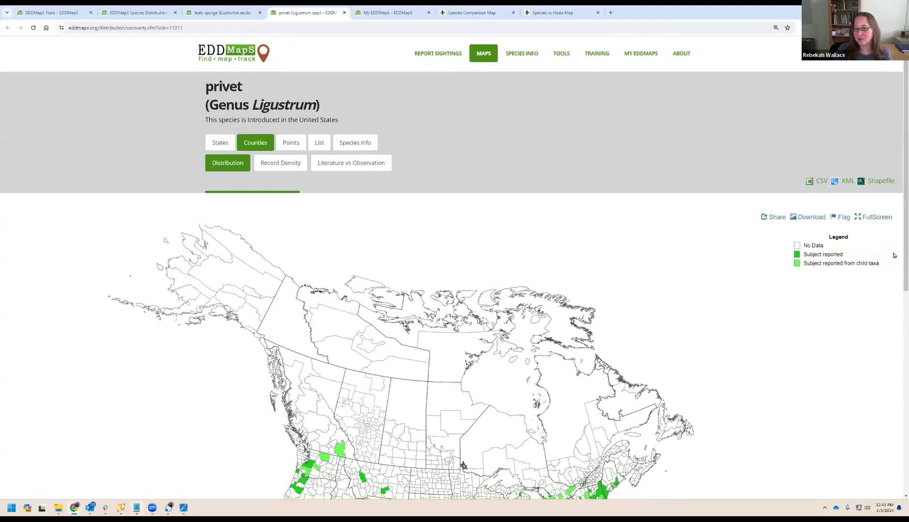
left_click_drag(321, 105, 259, 104)
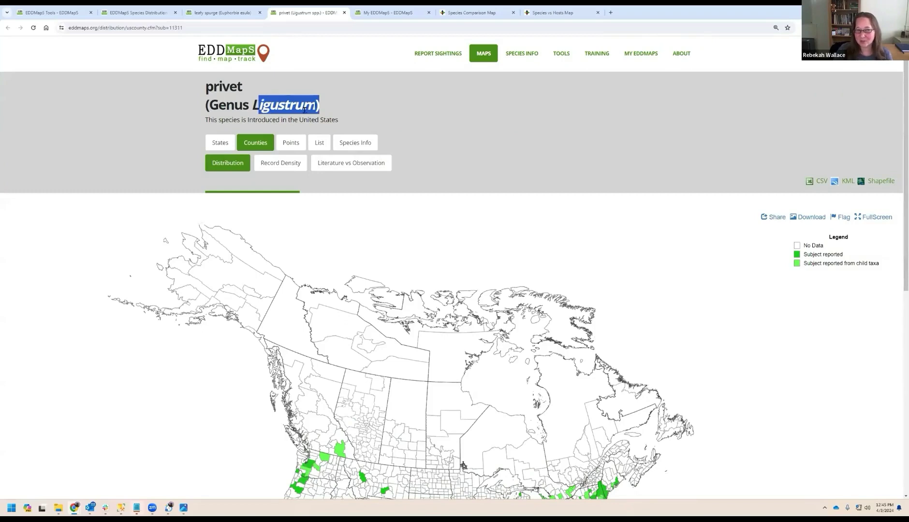
left_click(399, 111)
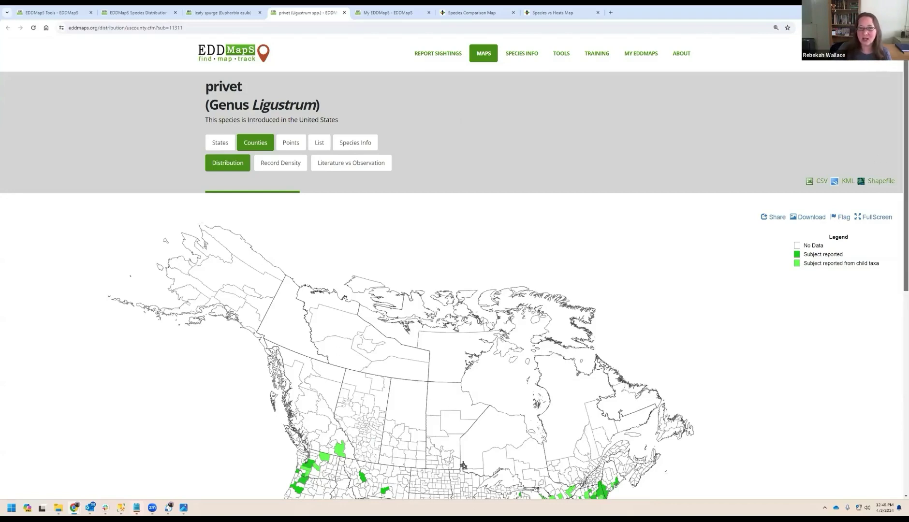
scroll(906, 193, "down", 3)
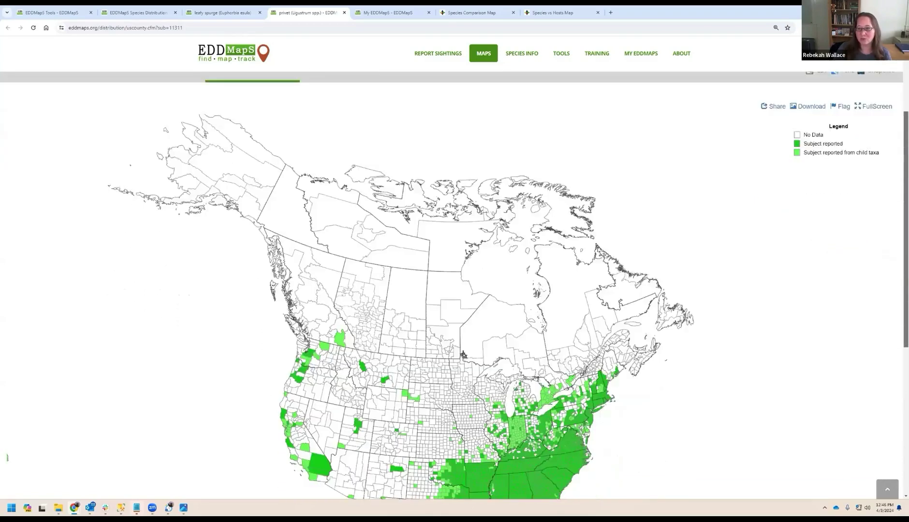
scroll(900, 288, "down", 3)
scroll(540, 328, "up", 2)
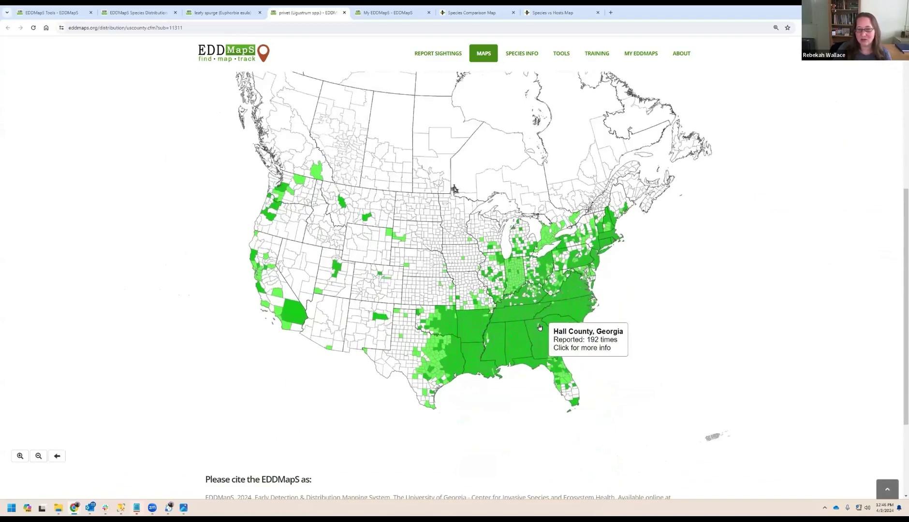
scroll(518, 289, "up", 1)
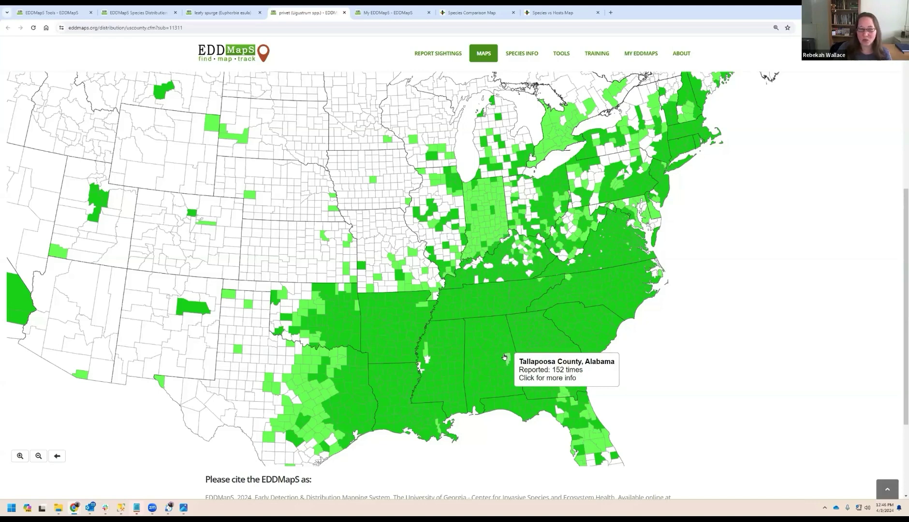
scroll(526, 352, "up", 5)
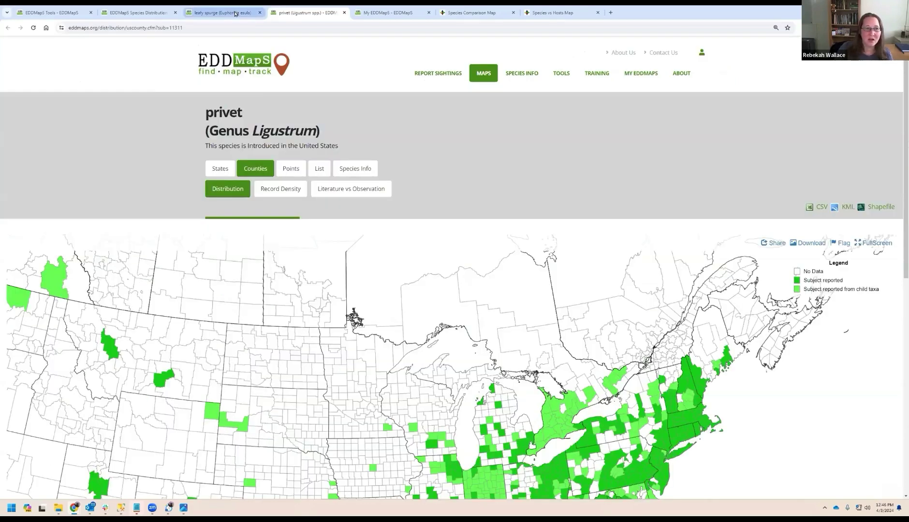
Return to the leafy spurge county map, close the privet map, and review the leafy spurge distribution and map types
left_click(236, 13)
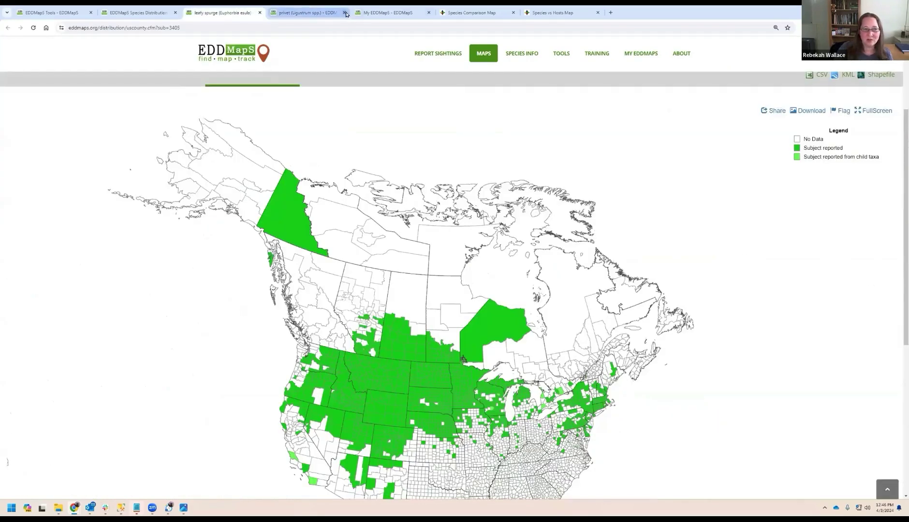
left_click(345, 12)
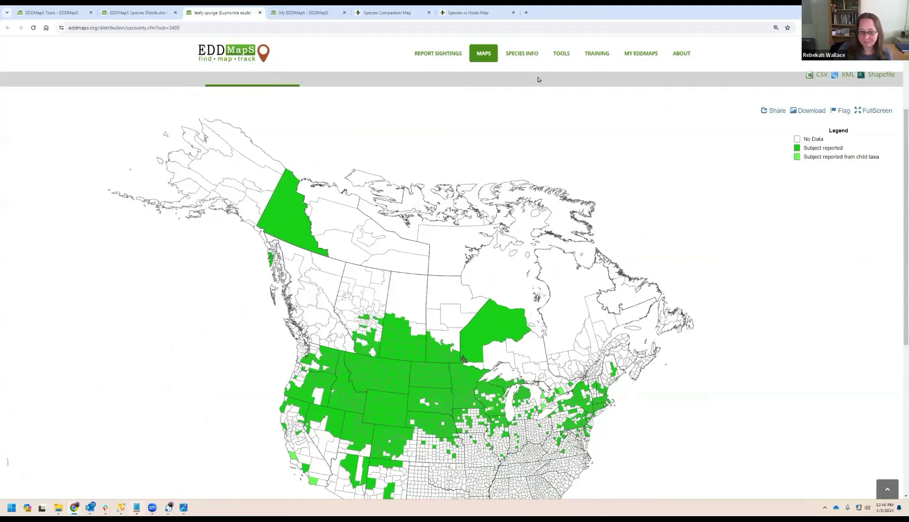
scroll(539, 80, "up", 2)
scroll(538, 77, "down", 2)
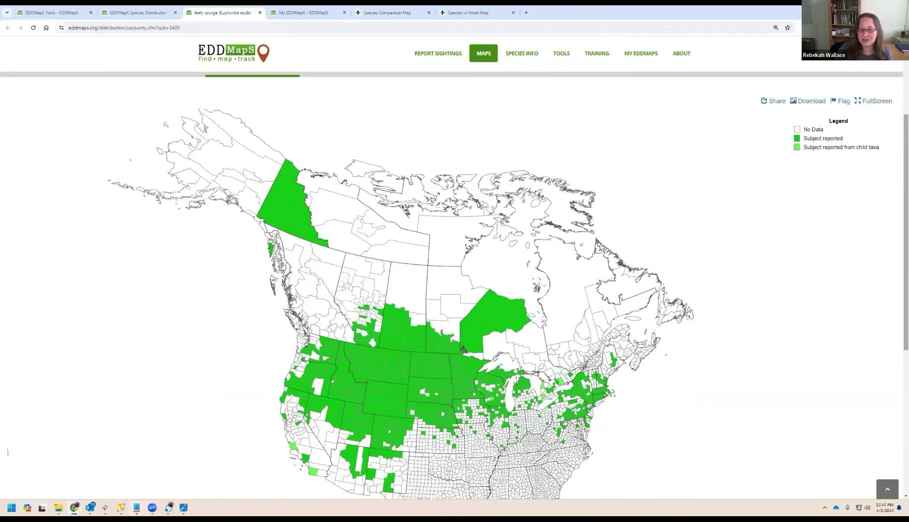
scroll(585, 144, "up", 3)
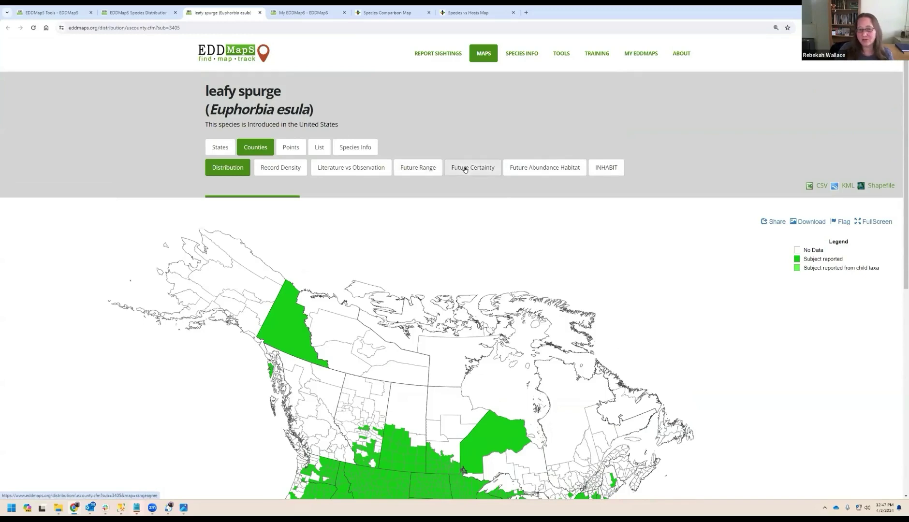
Show the Future Range map for leafy spurge and examine the expansion, stable, retraction and unsuitable counties
left_click(413, 169)
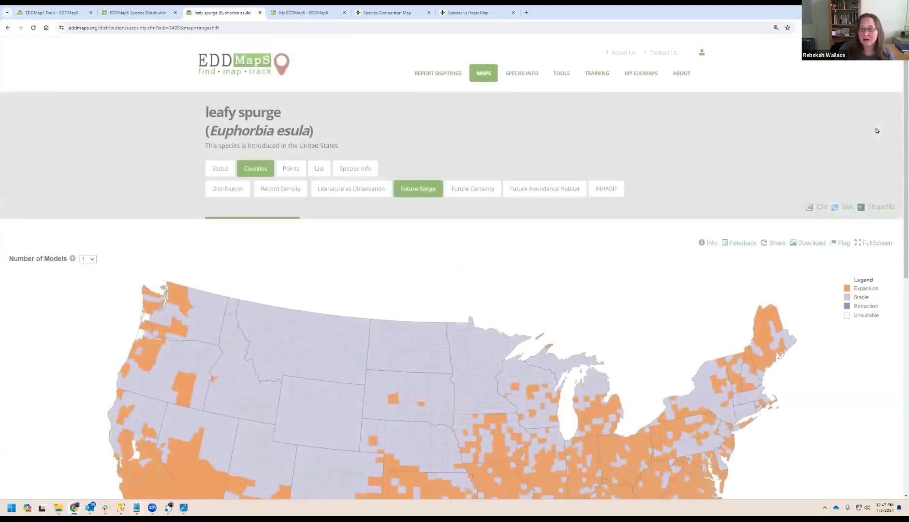
scroll(455, 290, "down", 3)
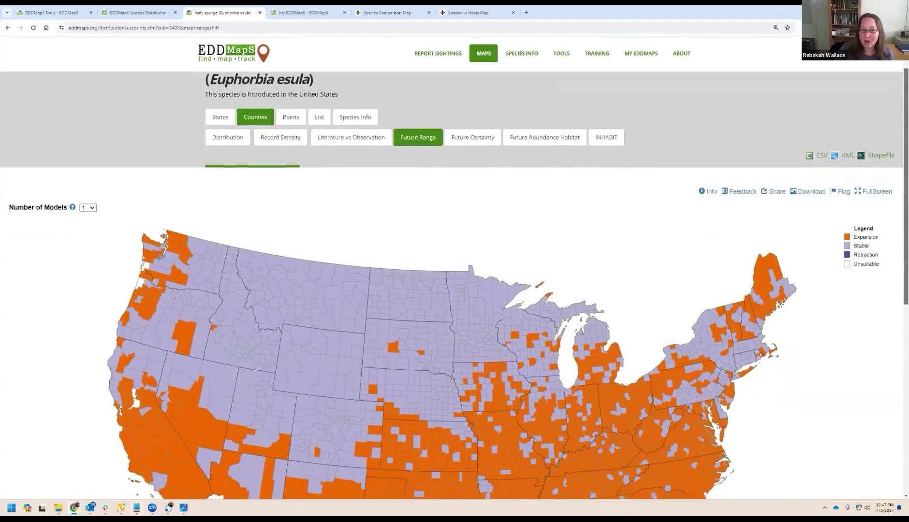
scroll(454, 290, "down", 1)
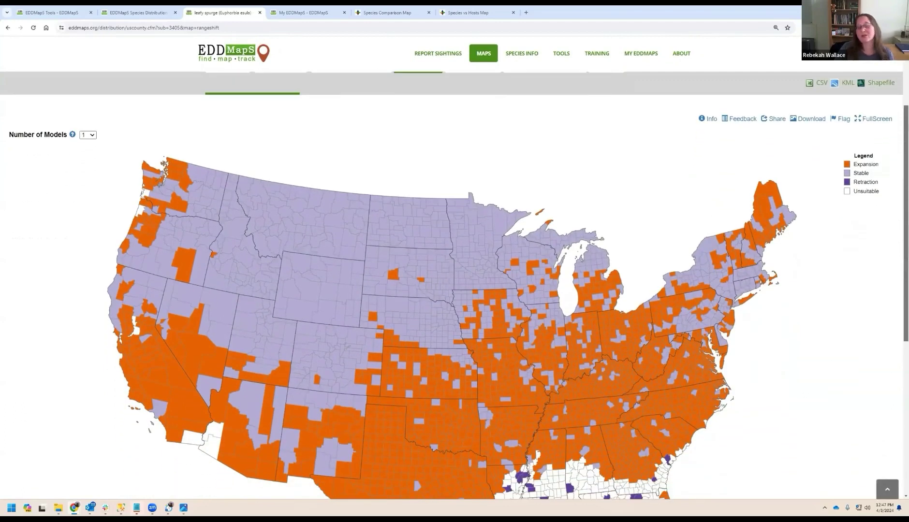
scroll(455, 291, "down", 1)
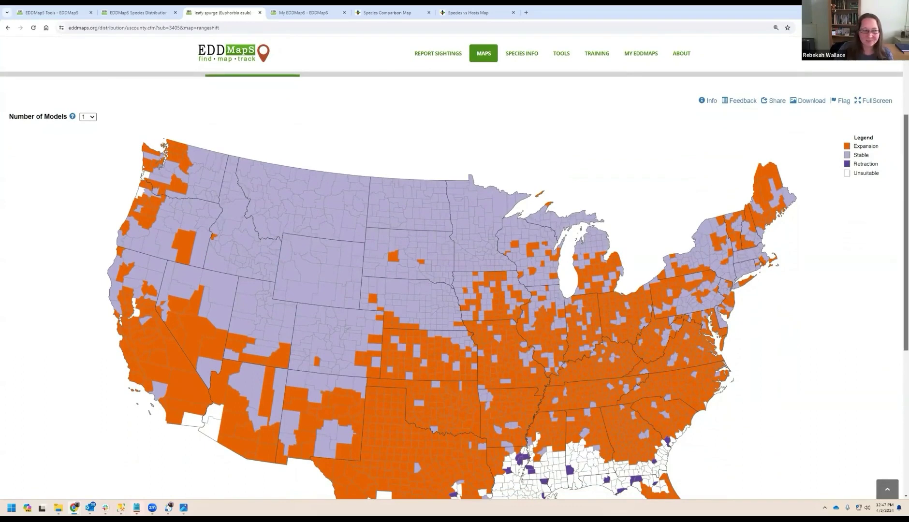
scroll(537, 181, "down", 2)
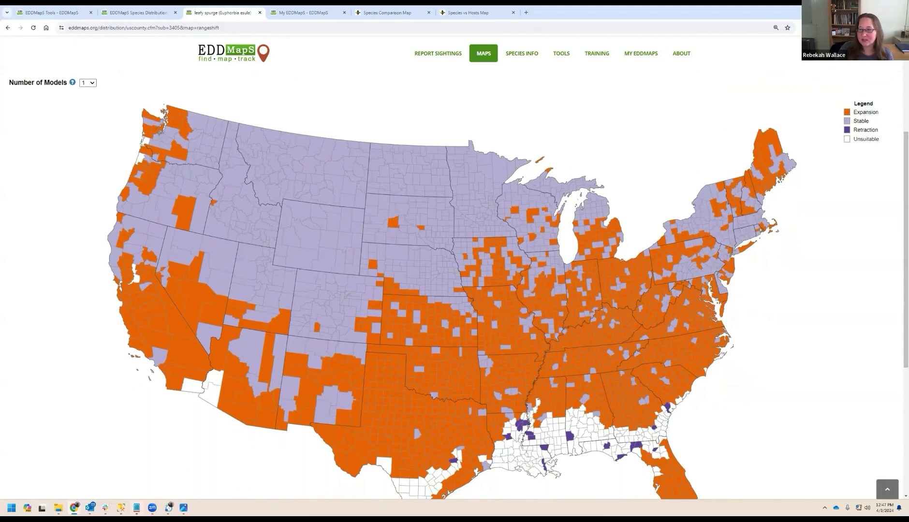
Read the background information on the Future Range climate models and close it
scroll(451, 267, "up", 4)
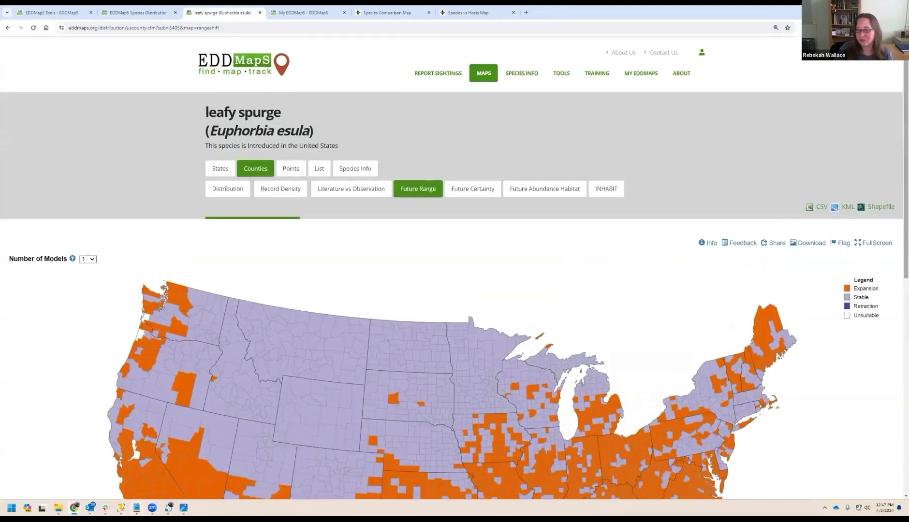
left_click(708, 243)
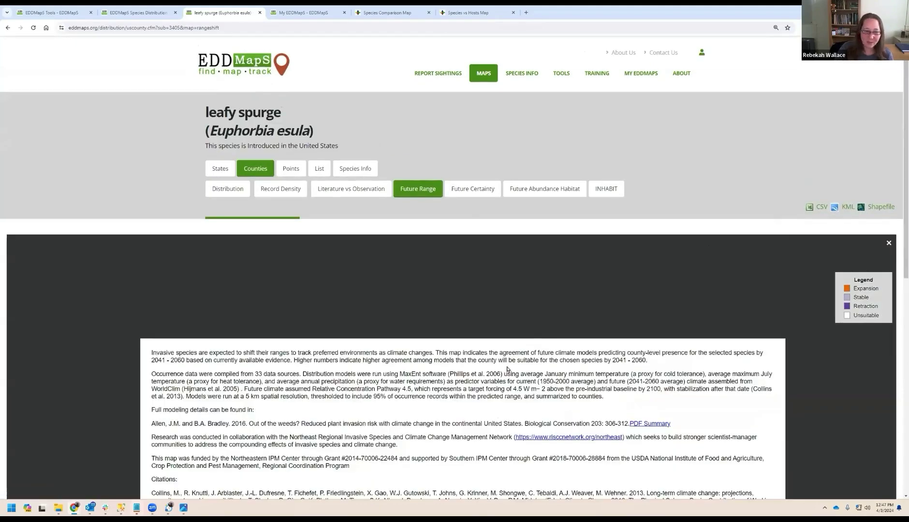
left_click(888, 242)
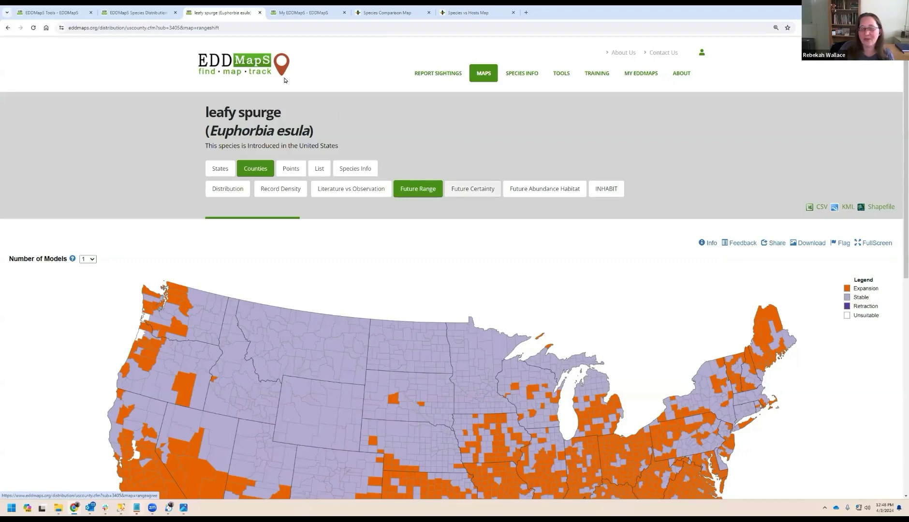
Close the species distribution list and the leafy spurge map, and return to the Tools page
left_click(142, 17)
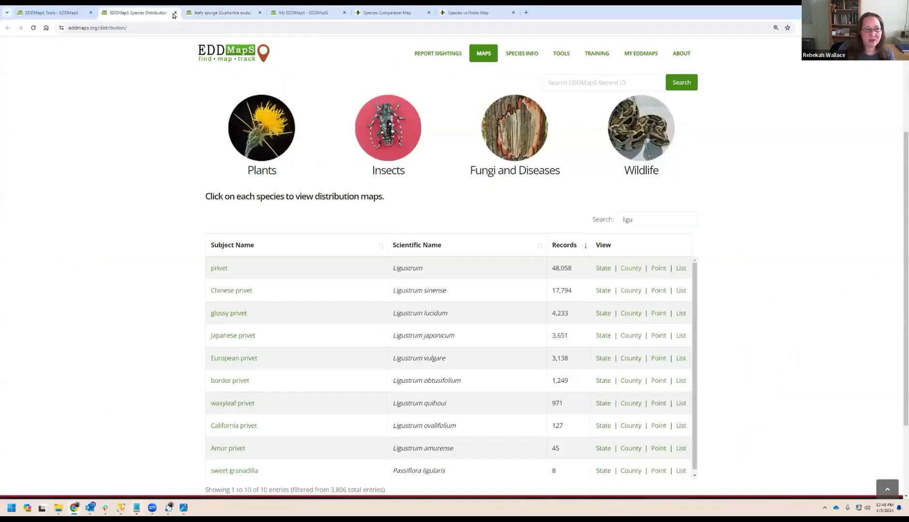
left_click(175, 13)
left_click(175, 13)
left_click(52, 12)
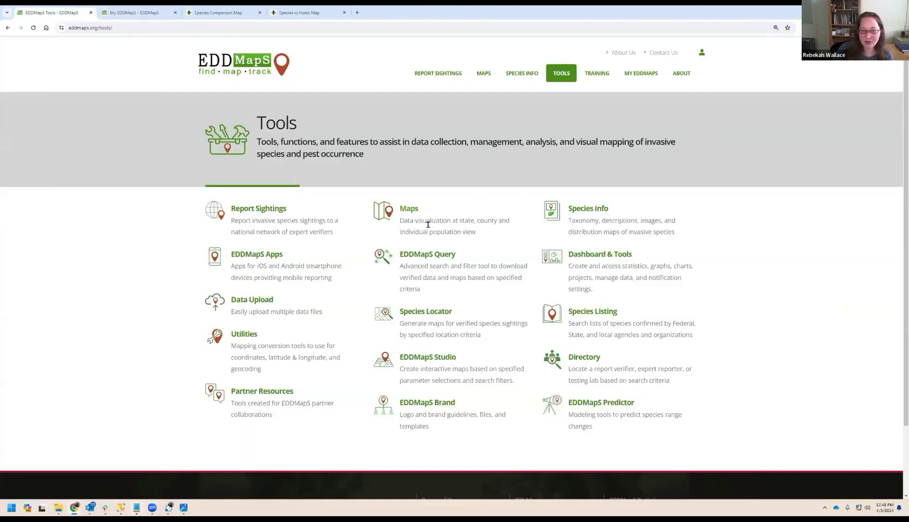
Open the EDDMapS Query tool and highlight the Advanced Query Tools Walk-through link
left_click(411, 260)
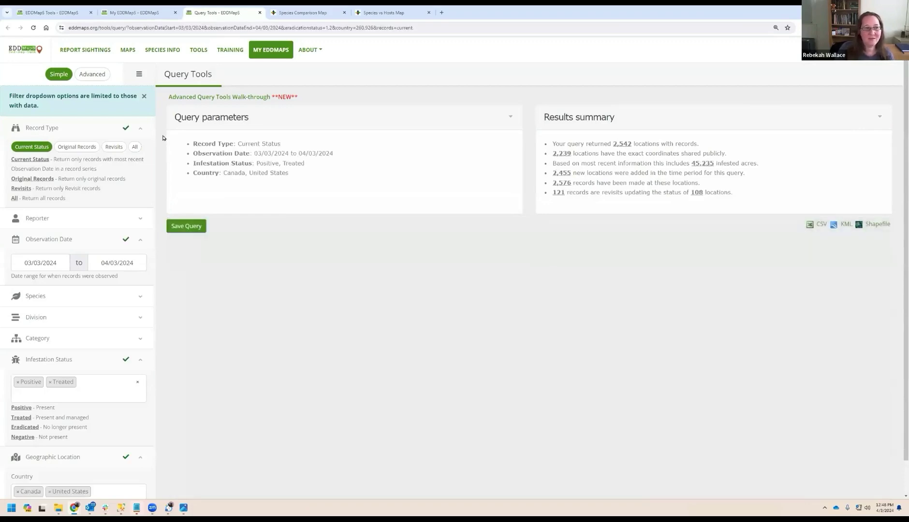
left_click_drag(169, 97, 271, 99)
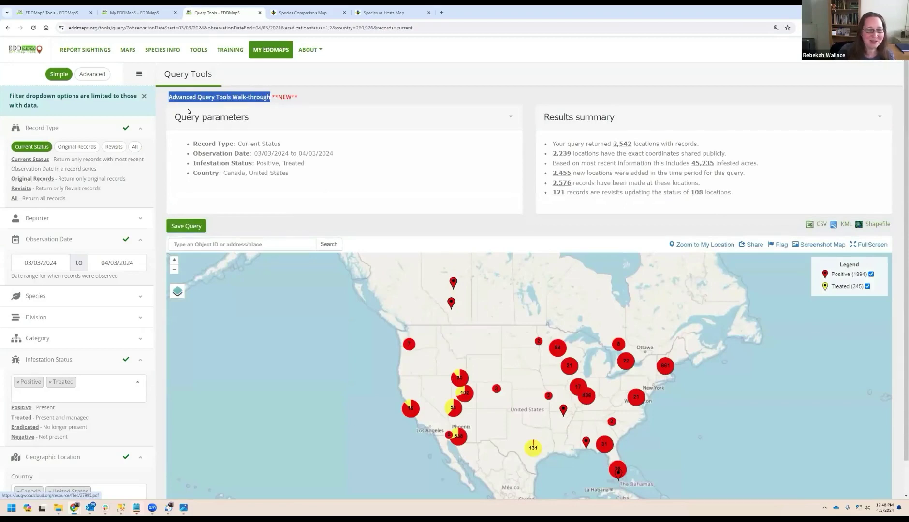
left_click(160, 138)
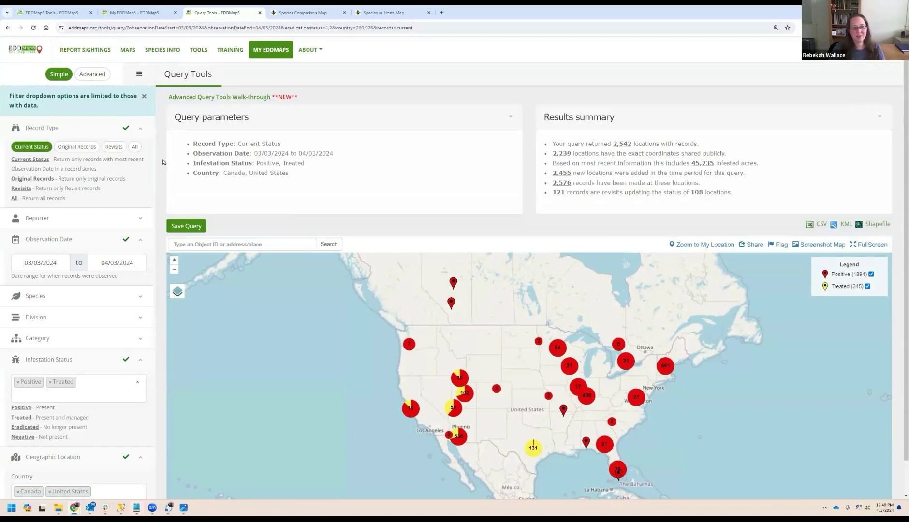
left_click_drag(167, 101, 270, 99)
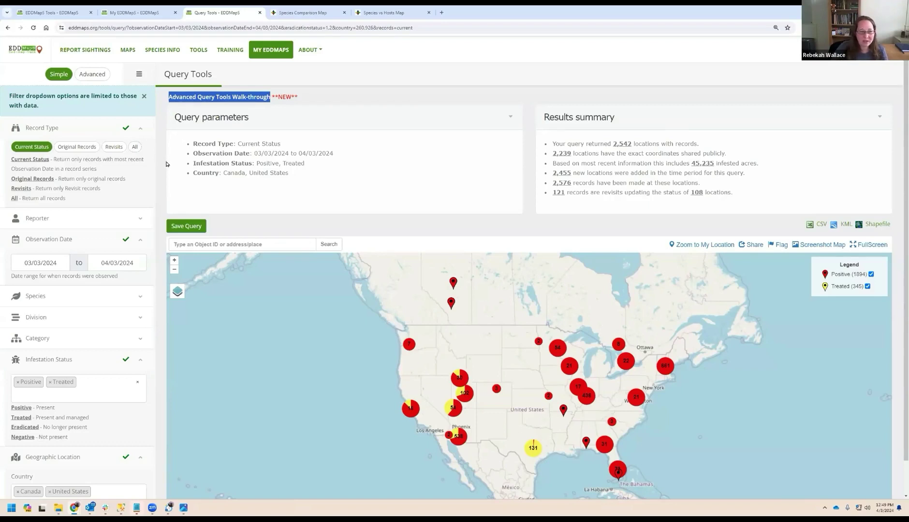
Review the simple query filters, from record type through geographic location and project
scroll(77, 234, "down", 2)
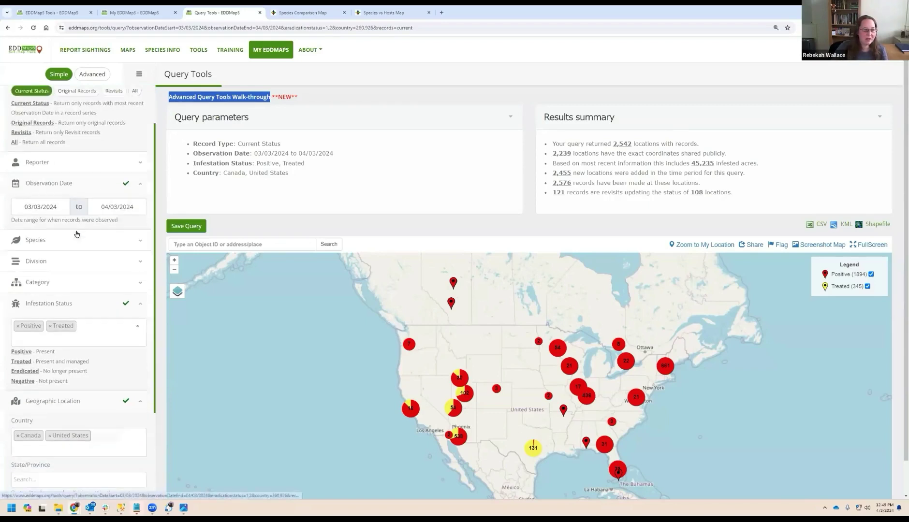
scroll(63, 358, "down", 2)
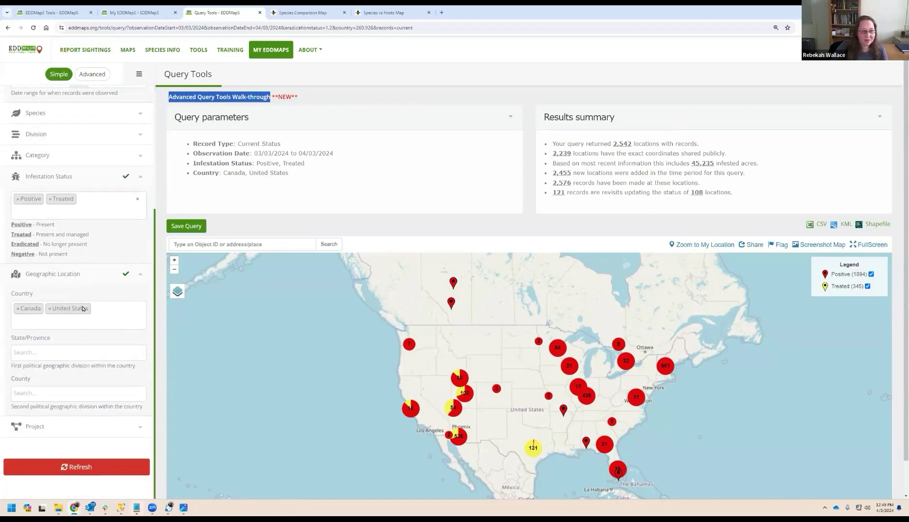
scroll(83, 277, "up", 3)
scroll(84, 277, "up", 1)
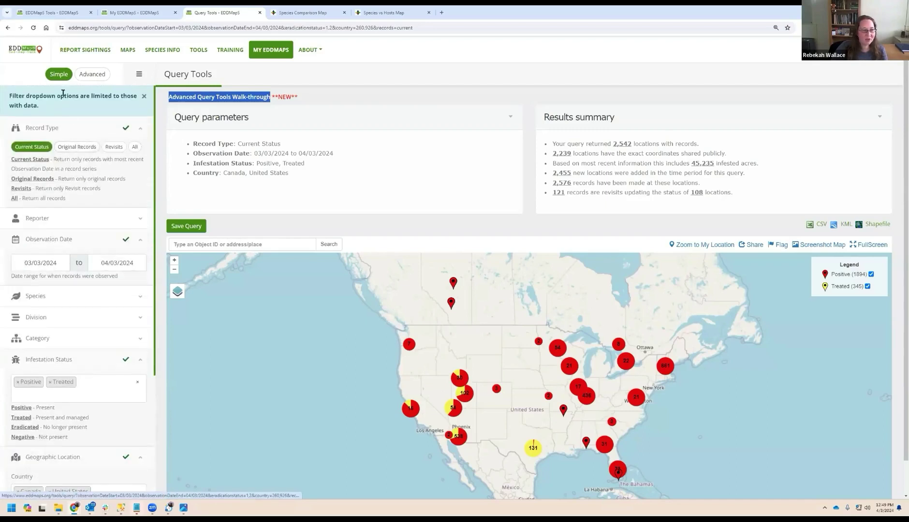
Switch the query to the advanced filters and review the full list of filter options
left_click(92, 75)
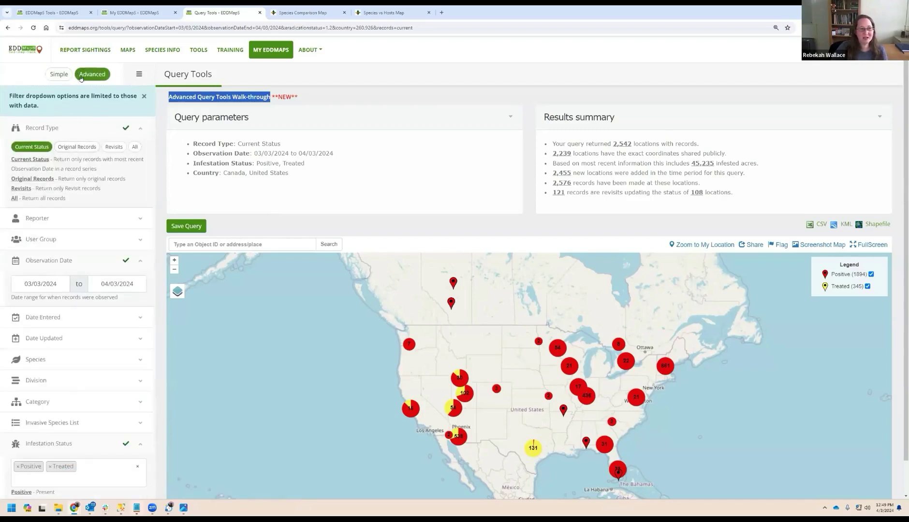
scroll(80, 242, "down", 6)
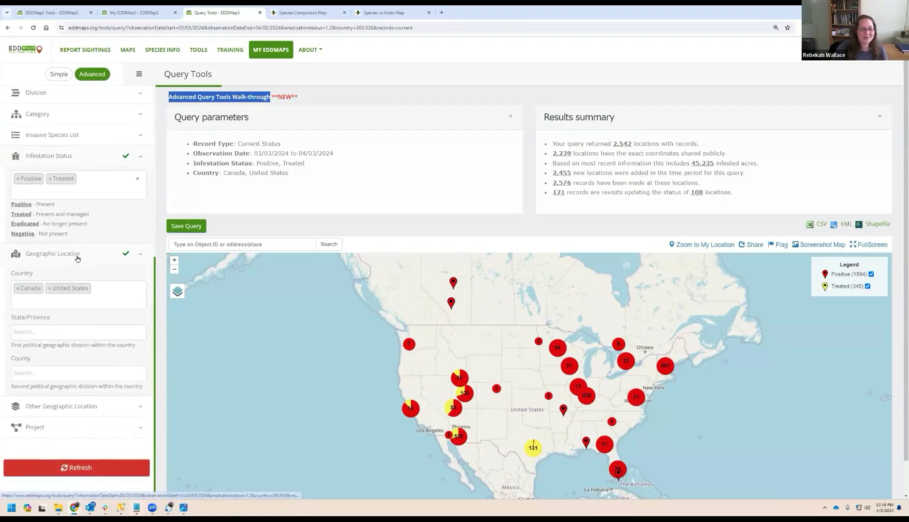
scroll(75, 259, "up", 6)
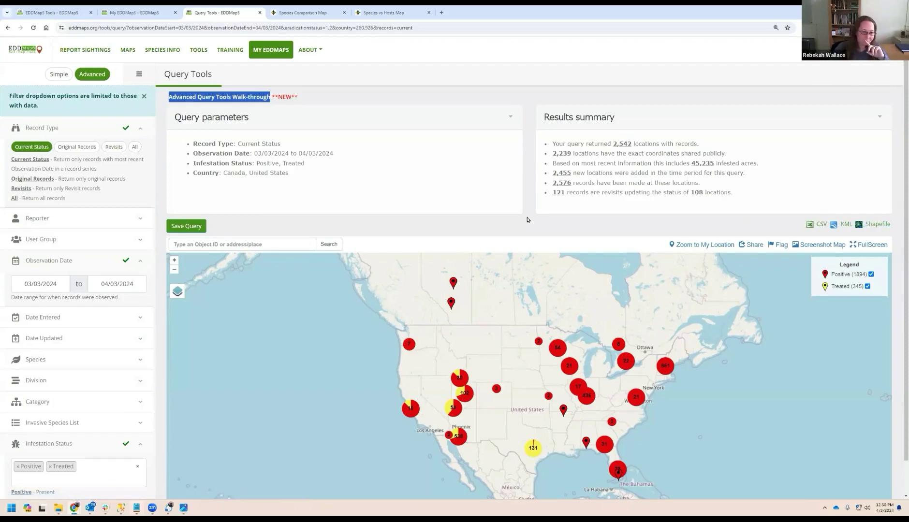
Save the current query as "last month" and locate it among My Saved Queries
left_click(174, 231)
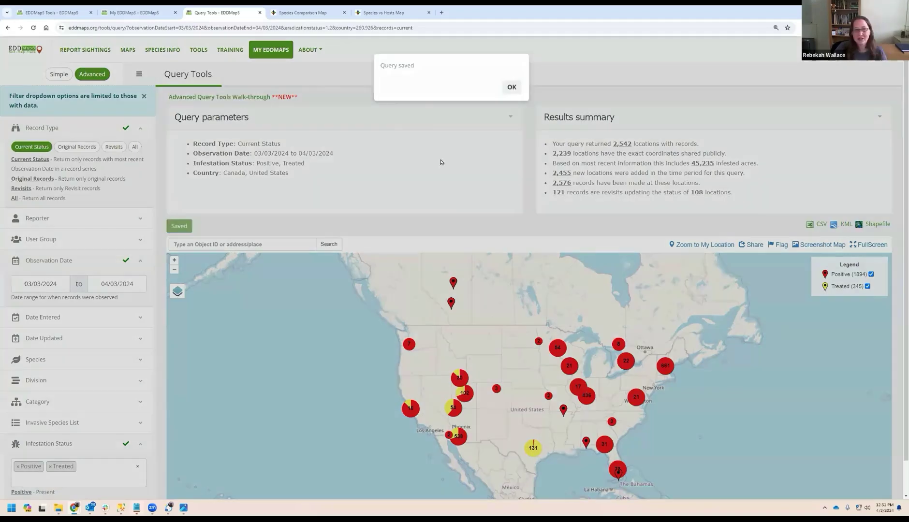
left_click(511, 89)
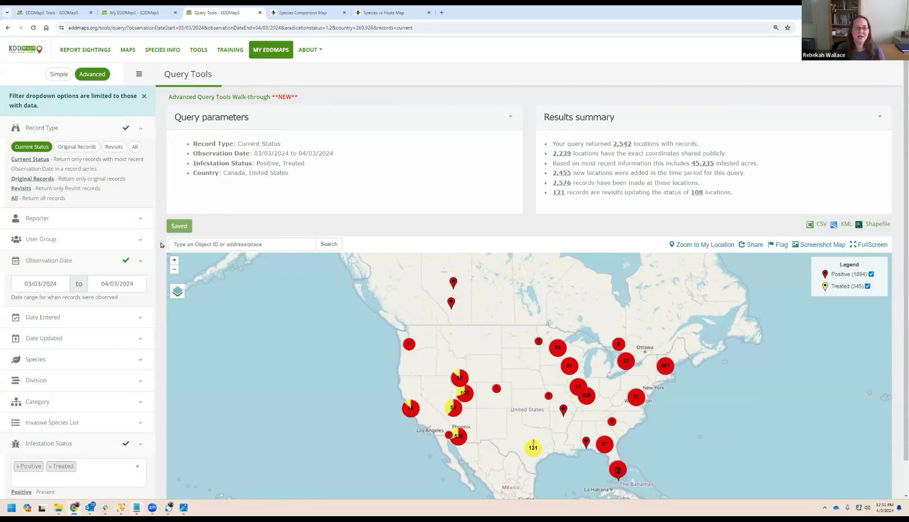
left_click(268, 51)
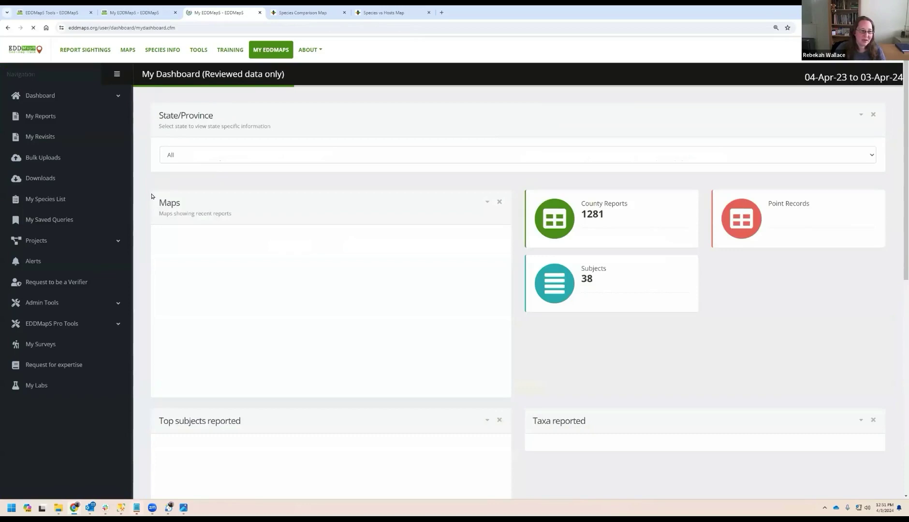
left_click(49, 220)
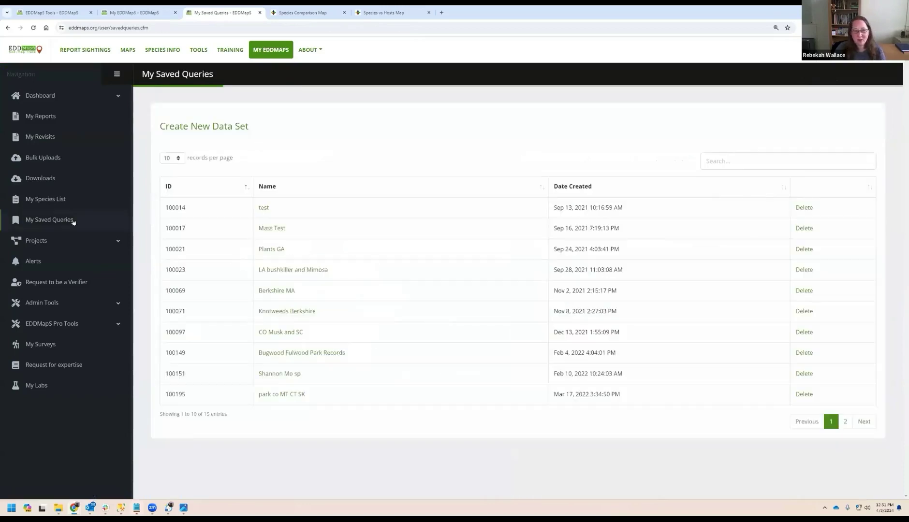
left_click(856, 426)
left_click_drag(289, 291, 257, 290)
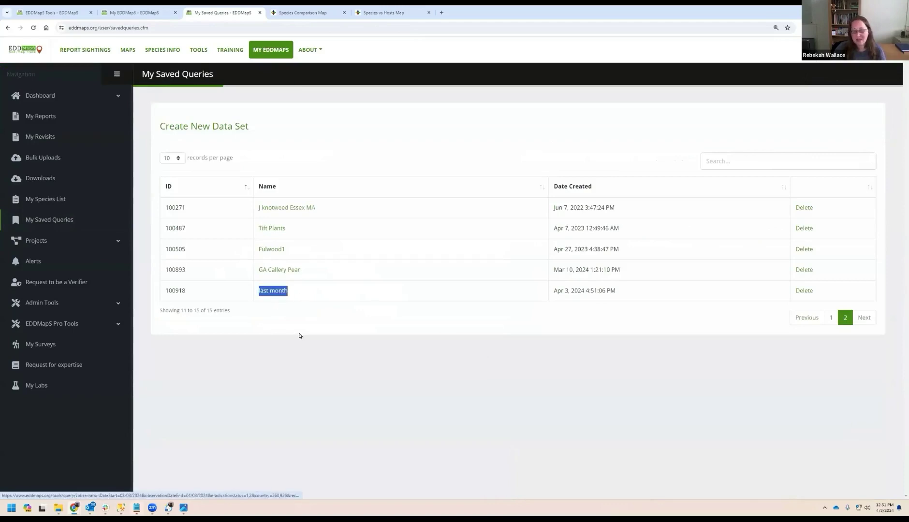
Reopen the saved "last month" query, then close the query pages and return to the Tools page
left_click(278, 290)
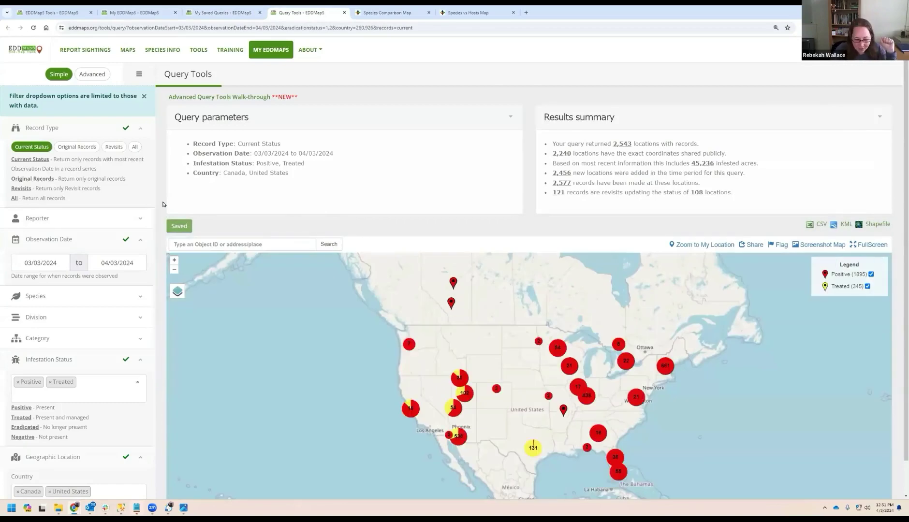
left_click(260, 13)
left_click(260, 13)
left_click(48, 13)
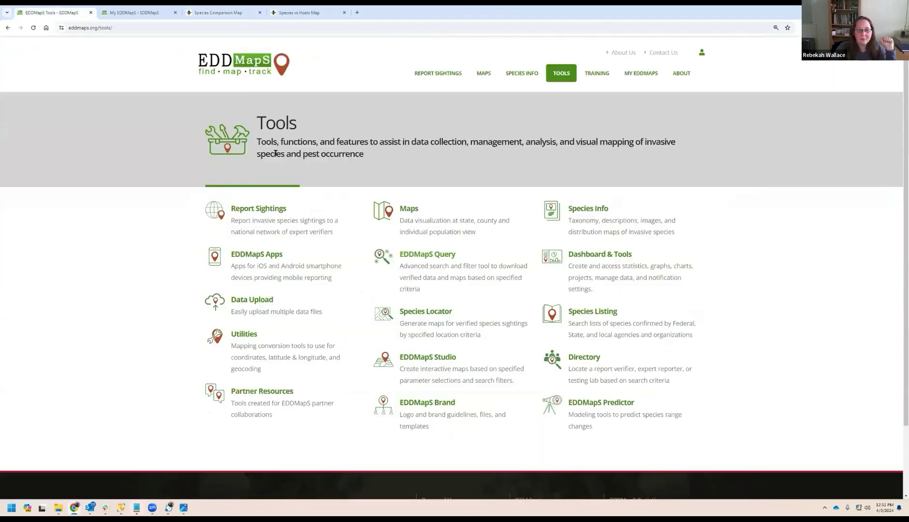
Open the Species Locator's Records by Congressional District map and examine the verified observations across the United States
middle_click(445, 317)
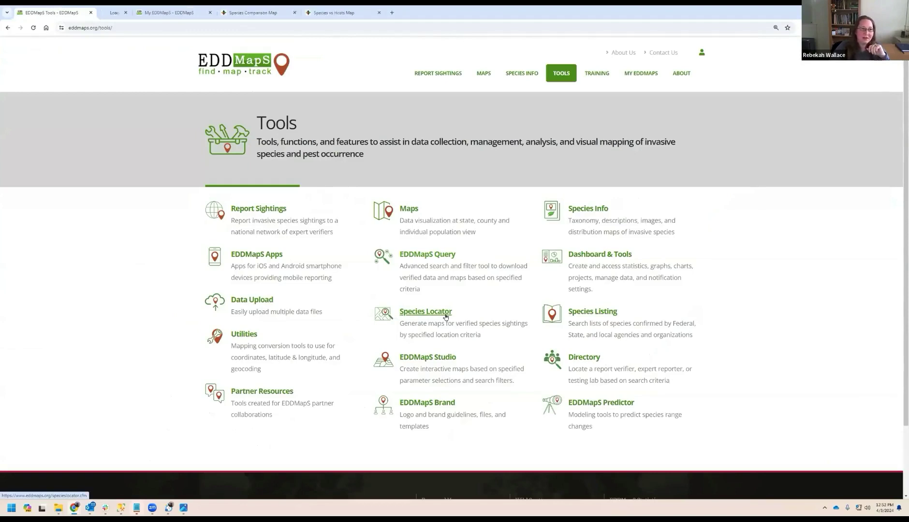
left_click(134, 15)
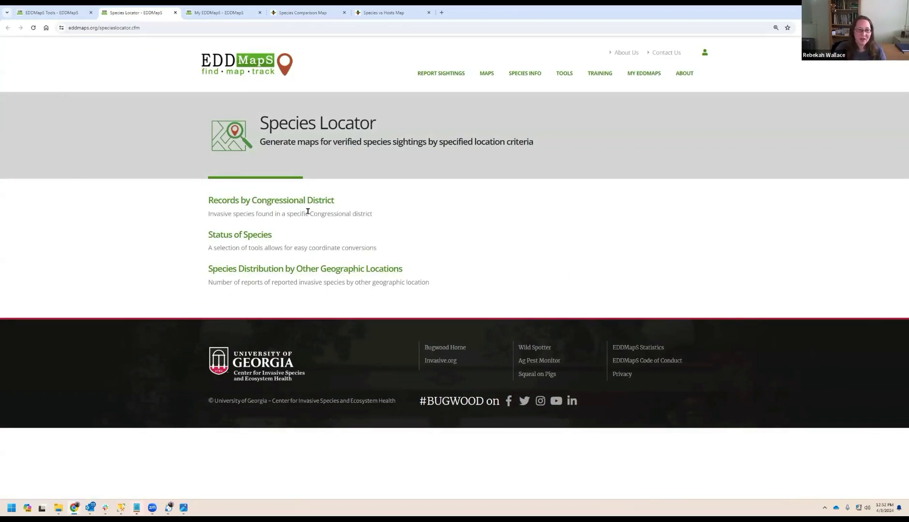
middle_click(290, 200)
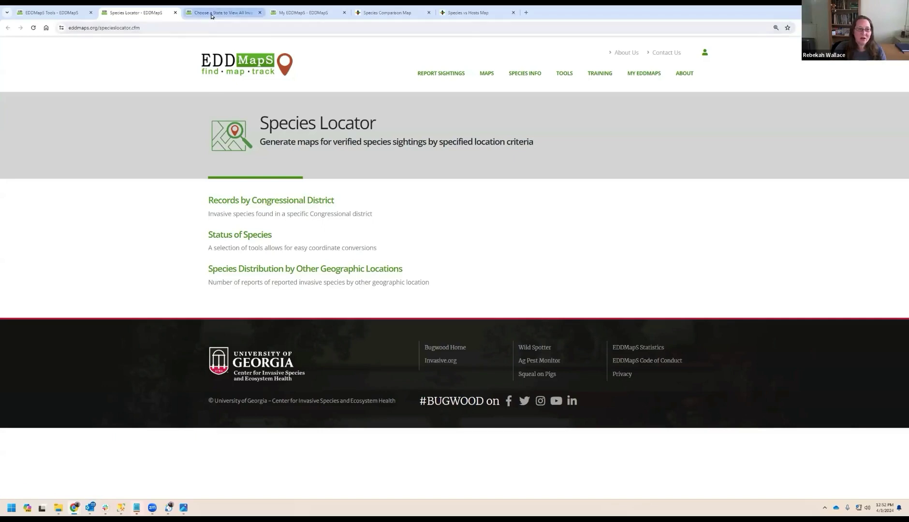
left_click(211, 14)
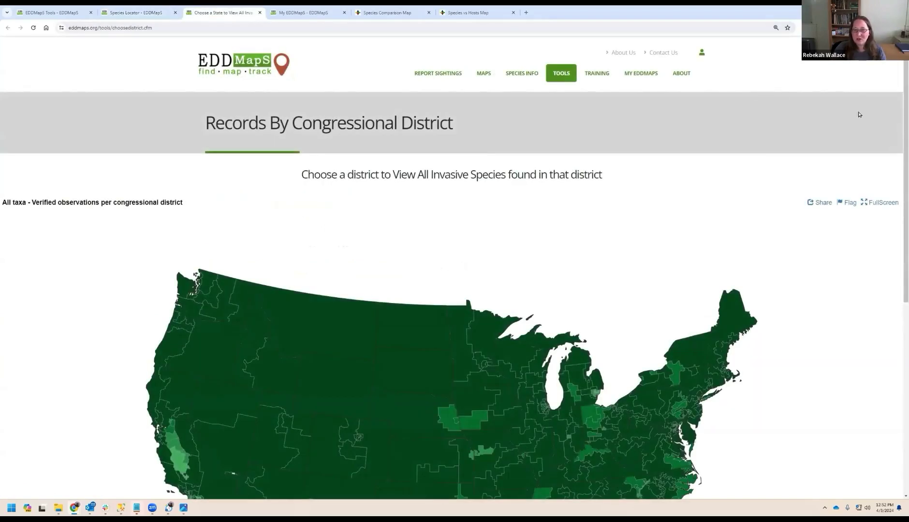
scroll(454, 290, "down", 4)
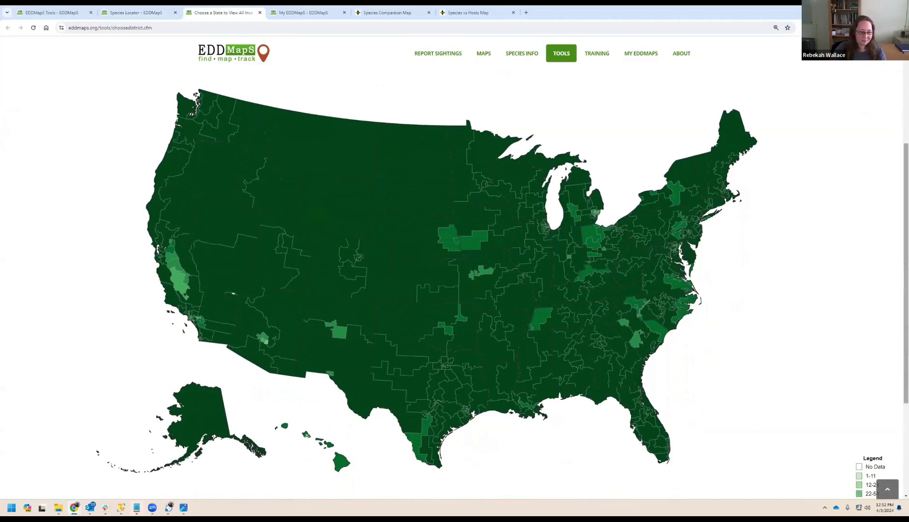
scroll(455, 290, "down", 1)
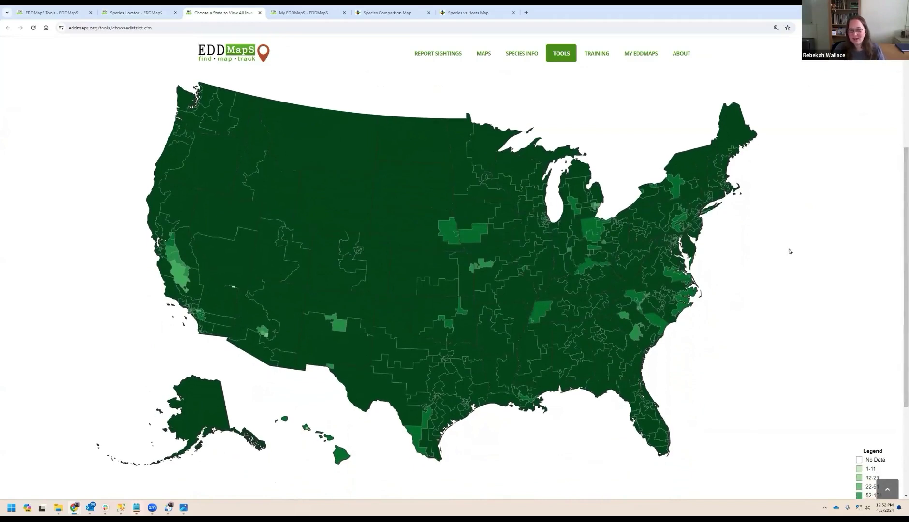
View the species found in Georgia's Congressional District 8, then close the list and return to the Species Locator
mouse_move(612, 372)
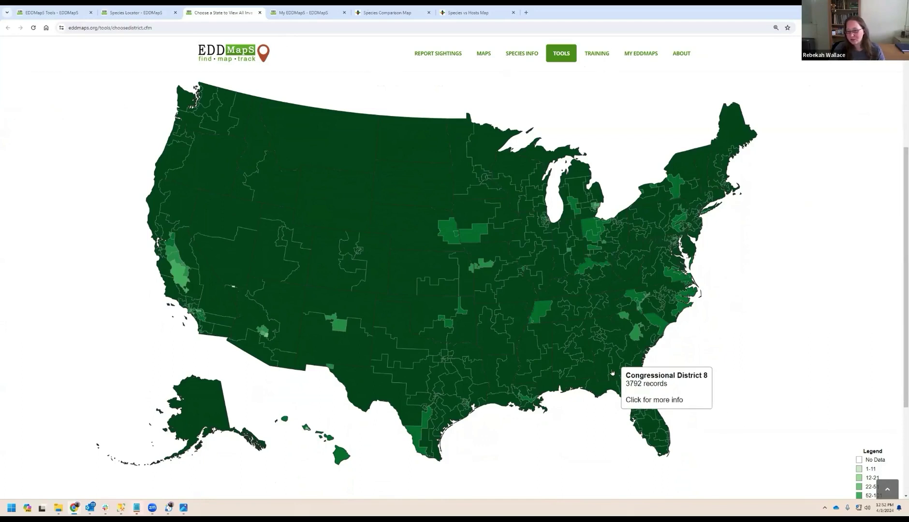
left_click(613, 372)
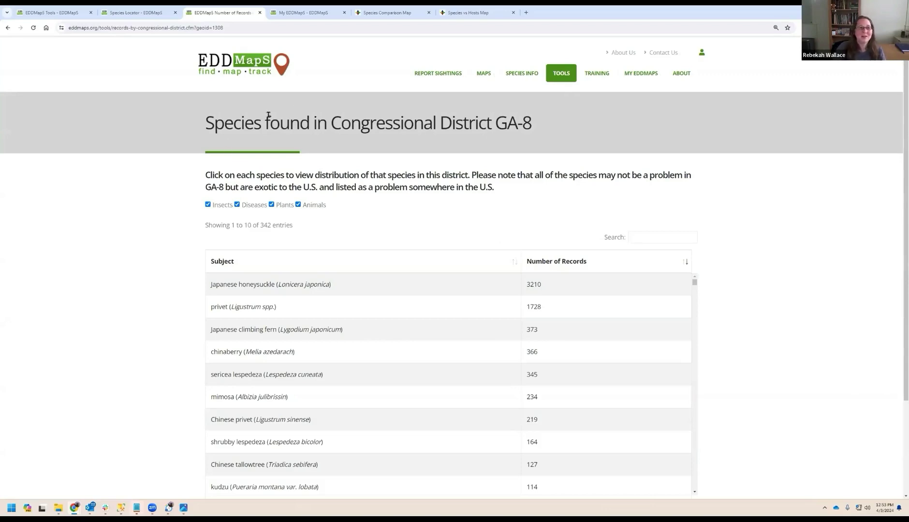
left_click(261, 13)
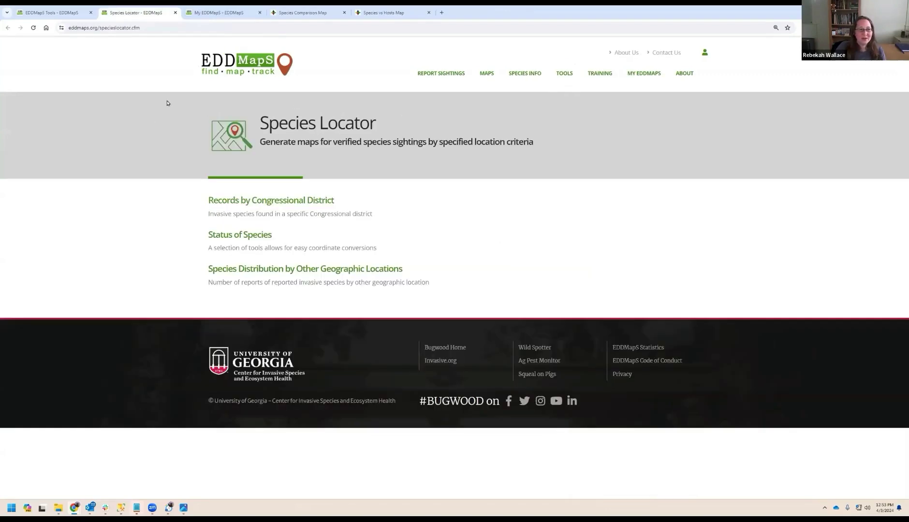
Open the Status of Species report for Georgia and review the records listed by location
middle_click(213, 237)
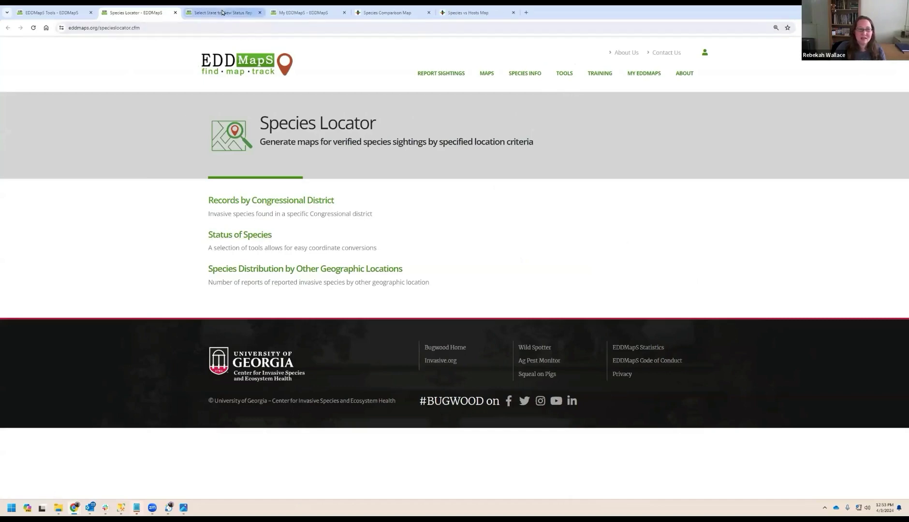
left_click(222, 12)
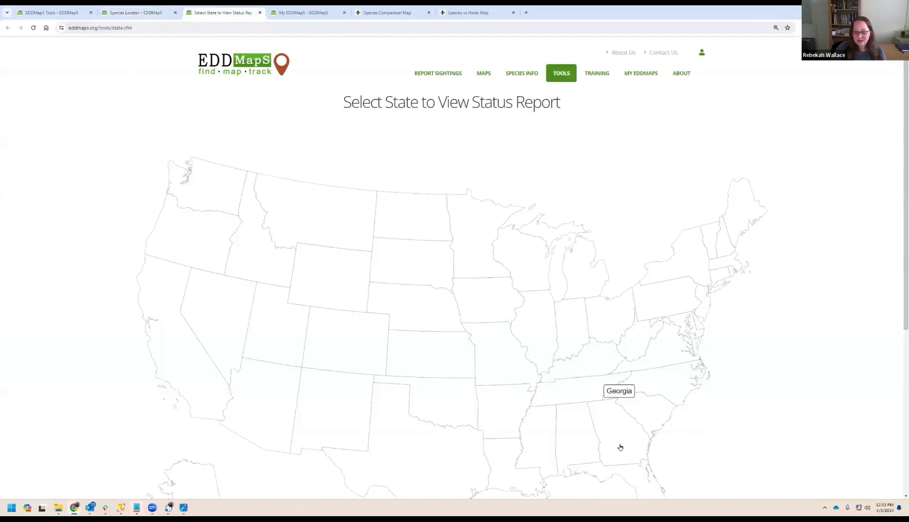
left_click(620, 447)
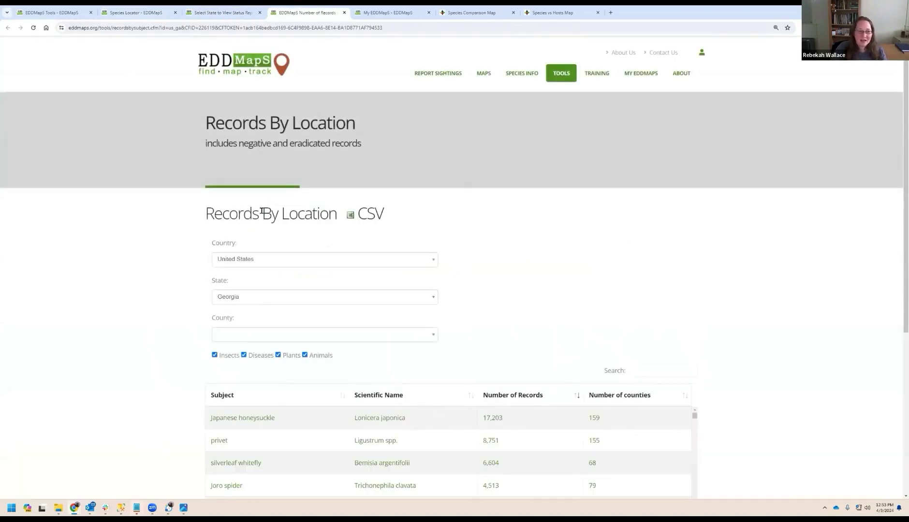
scroll(151, 204, "down", 3)
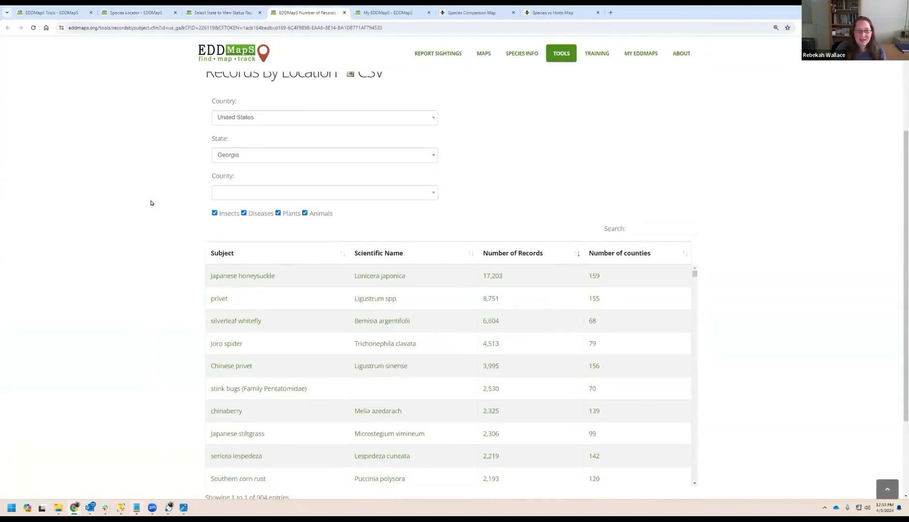
scroll(150, 203, "down", 2)
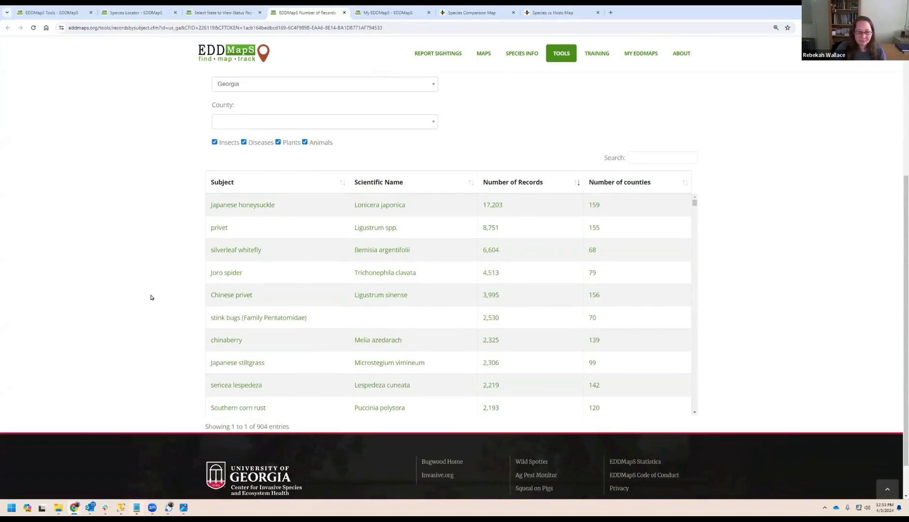
Limit the Georgia records to Tift County and review the species listed there
scroll(151, 298, "up", 2)
left_click(234, 231)
type("tift")
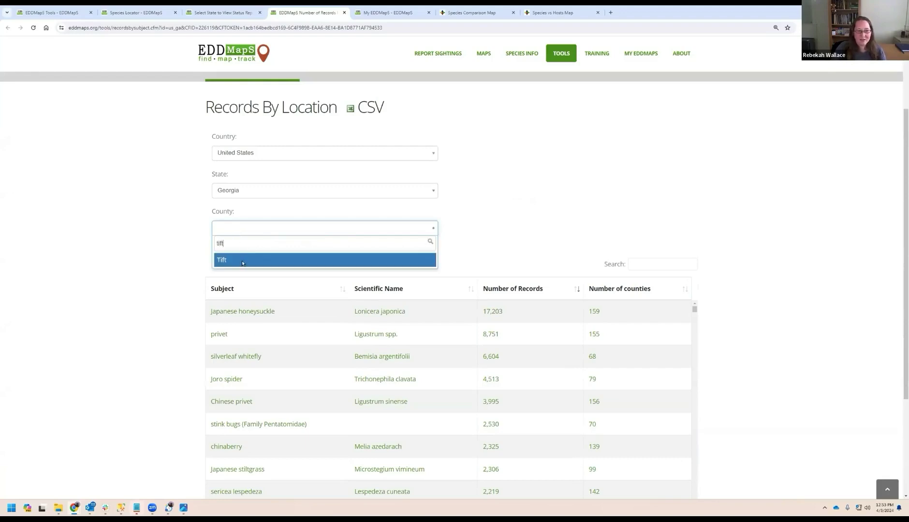
left_click(242, 261)
scroll(144, 274, "down", 2)
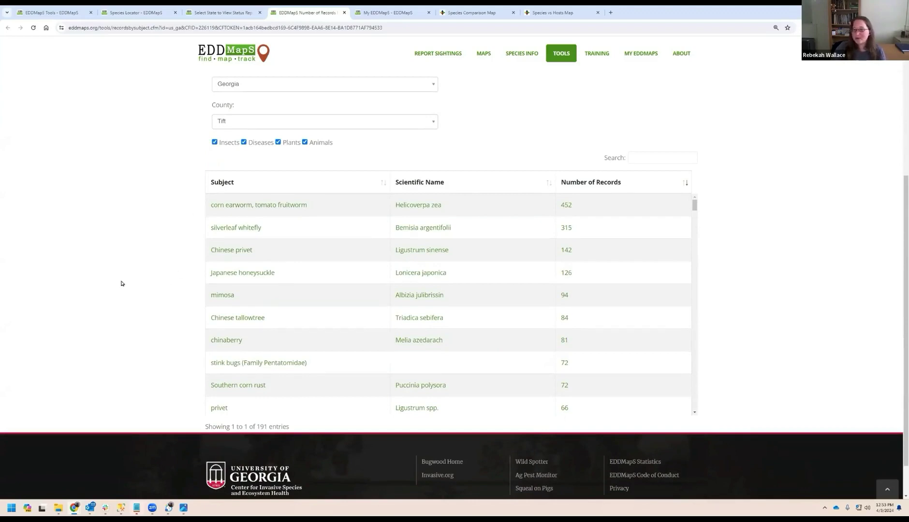
Exclude animals, insects and diseases from the Tift County records and review the remaining plant species
scroll(121, 283, "up", 5)
left_click(305, 355)
left_click(215, 355)
left_click(245, 355)
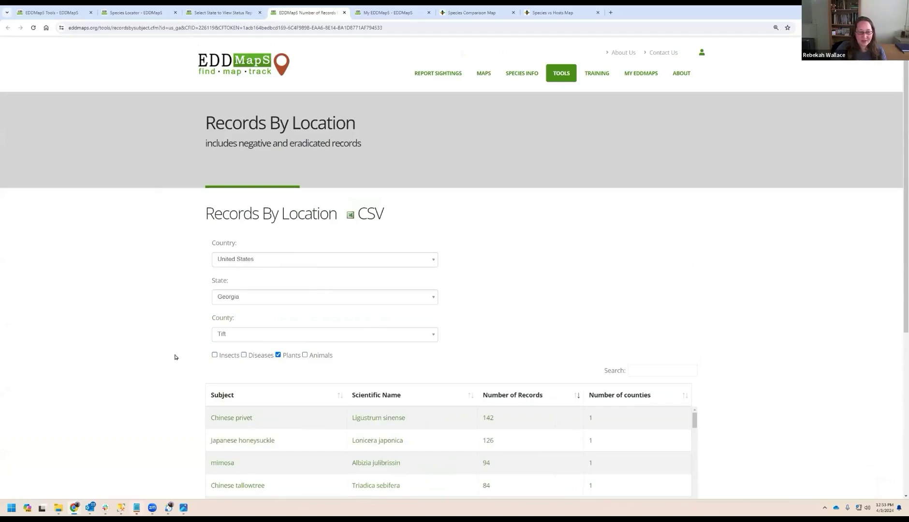
scroll(175, 357, "down", 4)
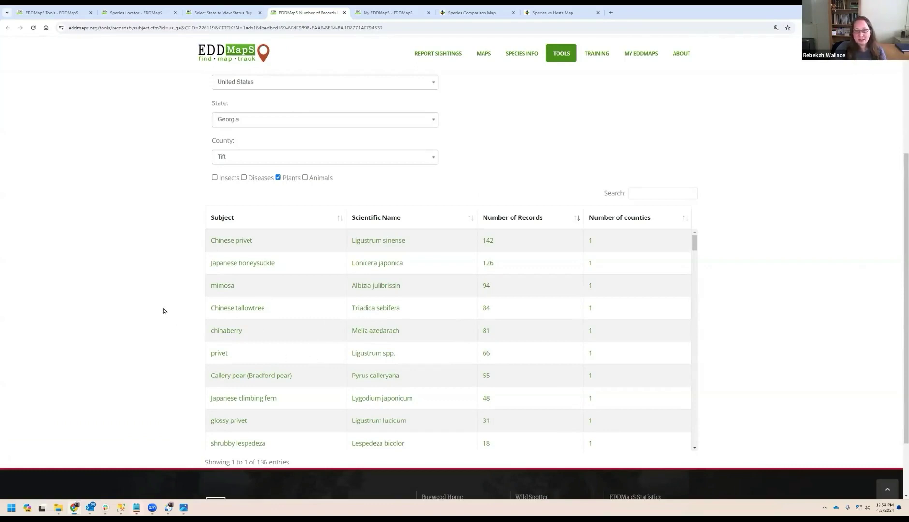
Close the county records, view Species Distribution by Other Geographic Locations from the Species Locator, and return to the Tools page
key("ctrl+w")
key("ctrl+w")
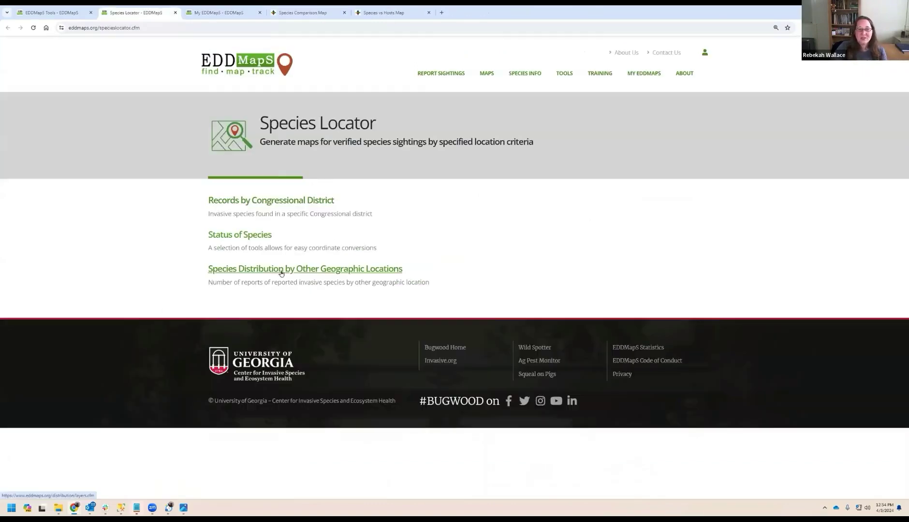
left_click(291, 270)
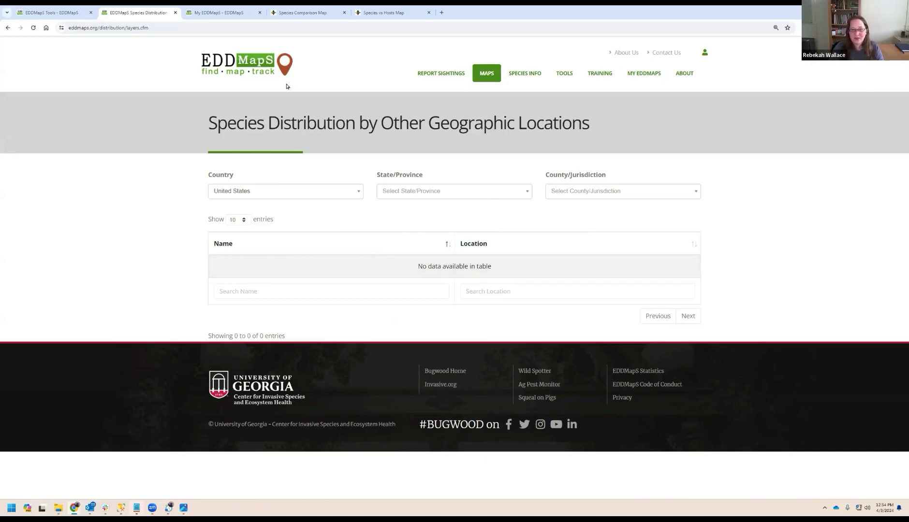
left_click(174, 12)
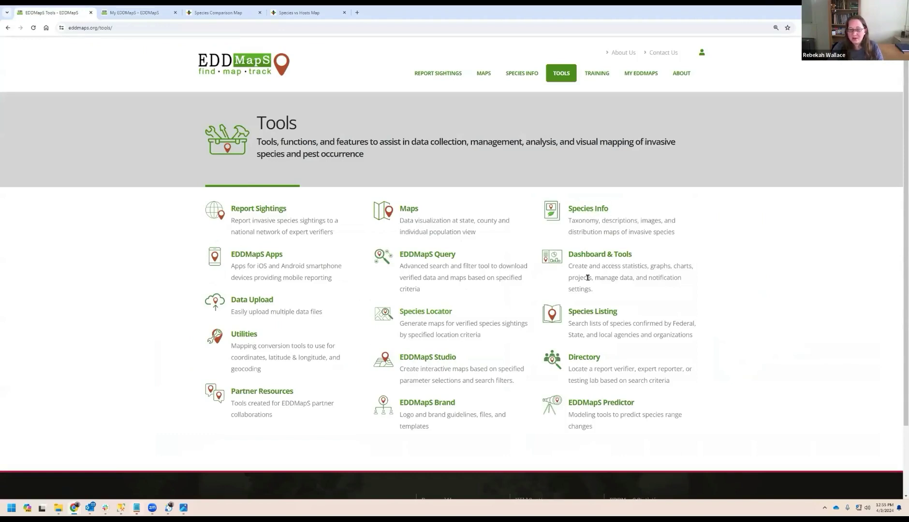
Open the Species Listing tool and review the invasive species lists available for Virginia
middle_click(614, 314)
left_click(141, 12)
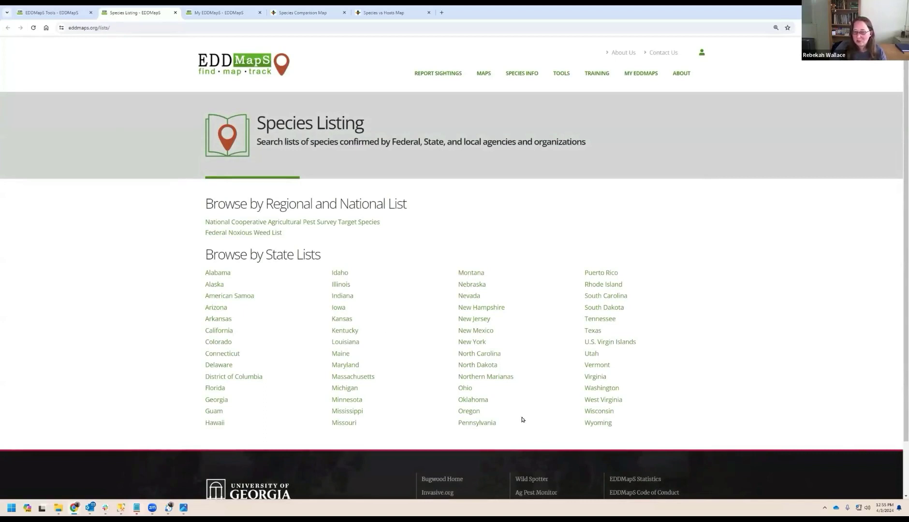
left_click(599, 378, "ctrl")
left_click(218, 10)
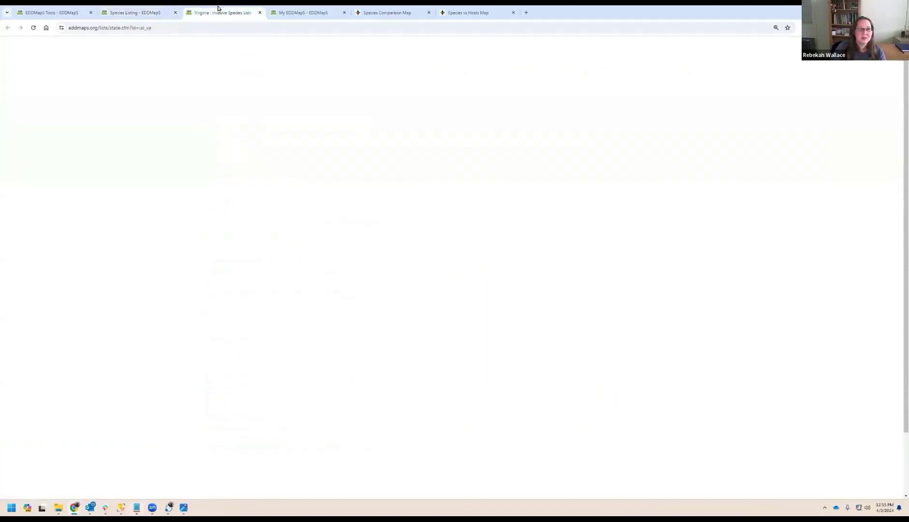
left_click_drag(205, 251, 354, 297)
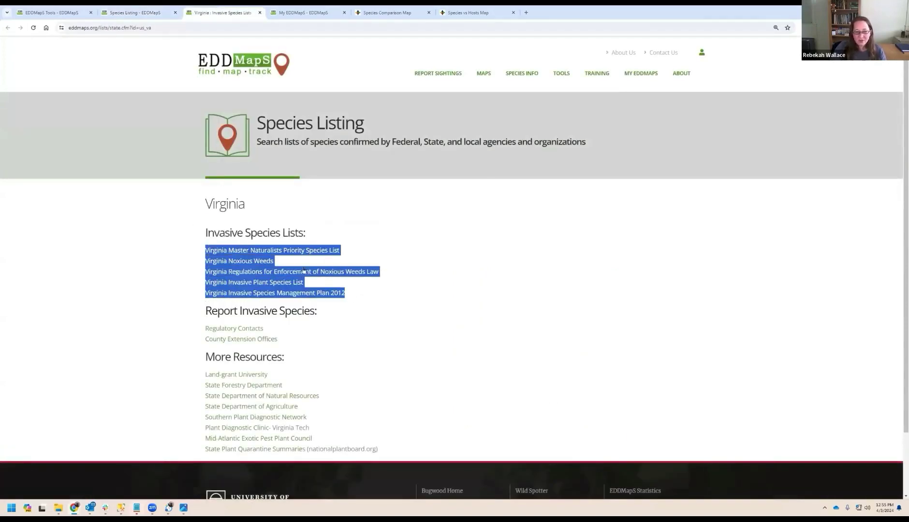
left_click(420, 290)
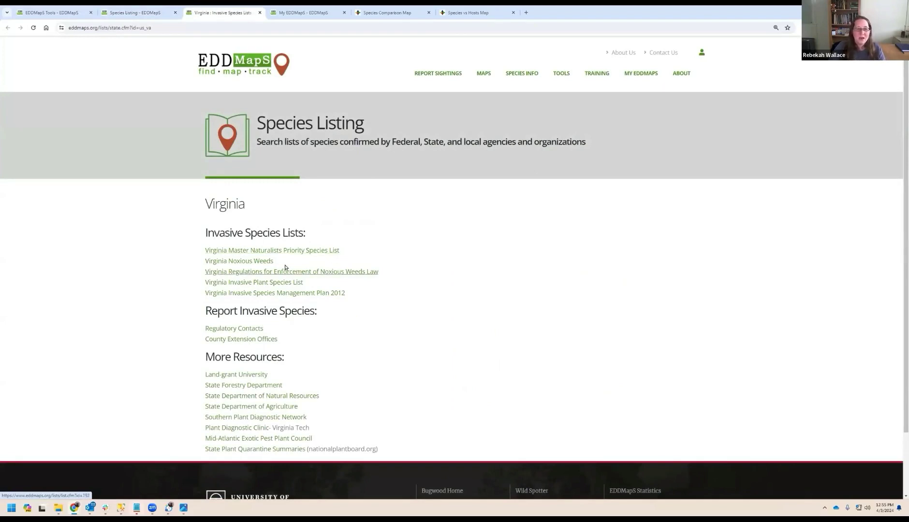
Open the Virginia Noxious Weeds list and review the species on it
middle_click(260, 263)
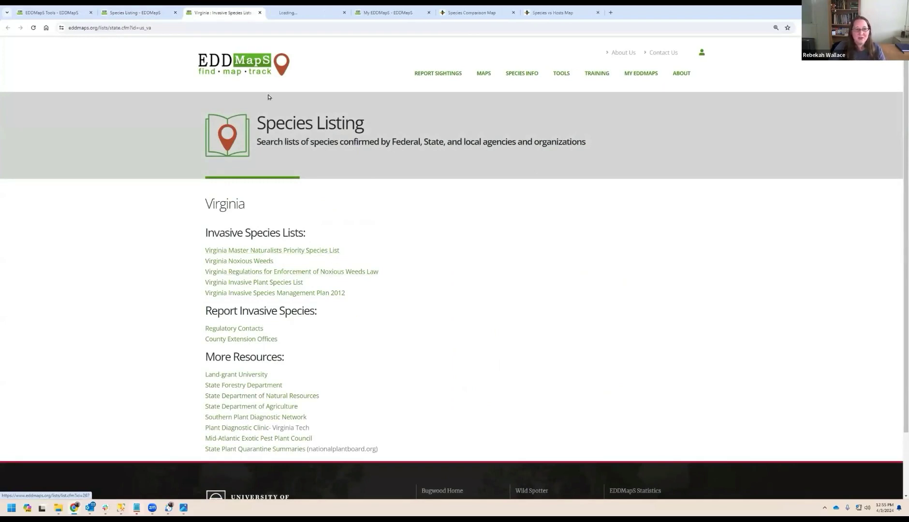
left_click(291, 14)
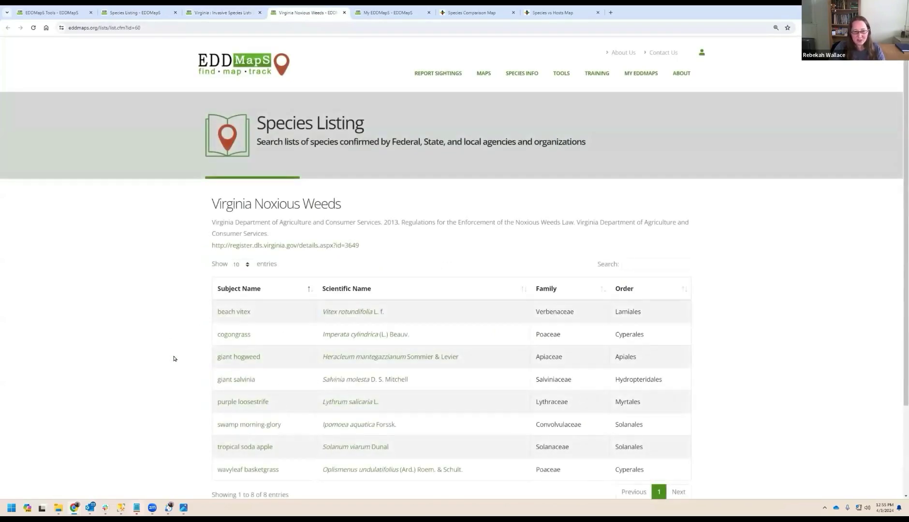
scroll(138, 311, "down", 3)
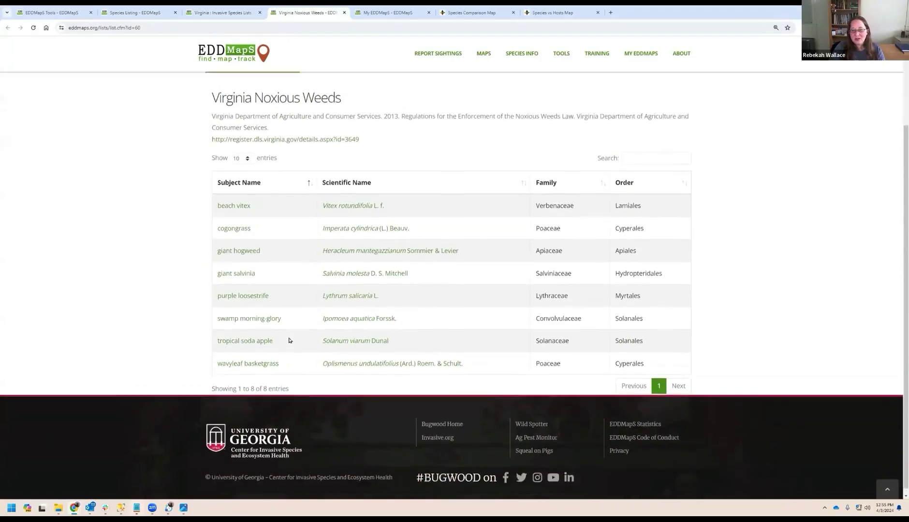
scroll(290, 341, "up", 3)
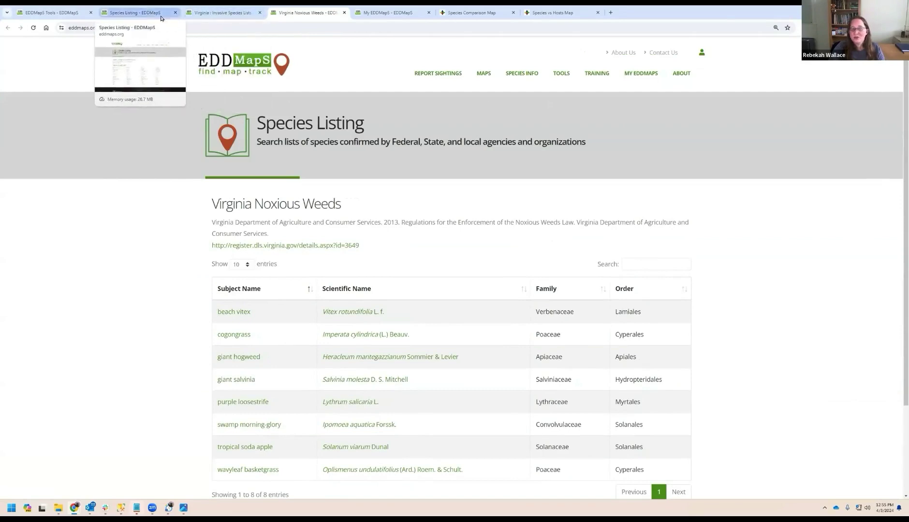
Close the Virginia list pages and the Species Listing, returning to the Tools page
left_click(218, 8)
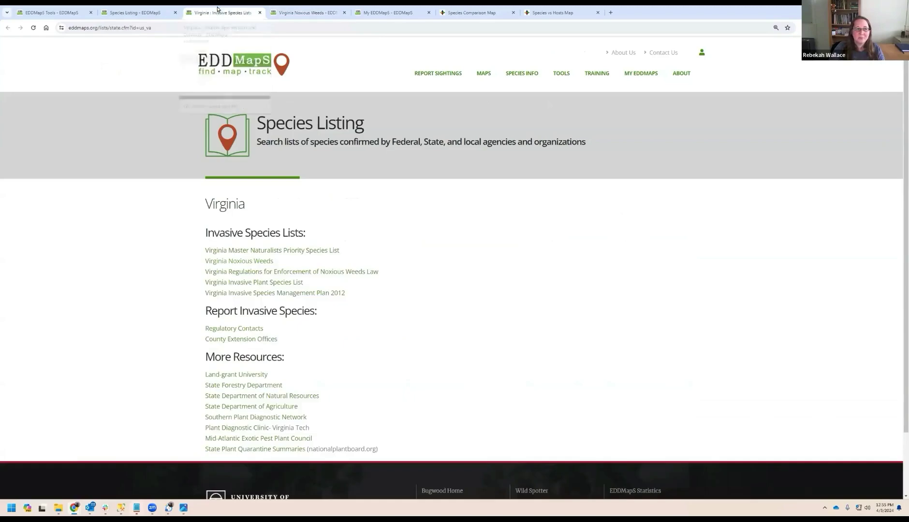
left_click(287, 12)
left_click(344, 12)
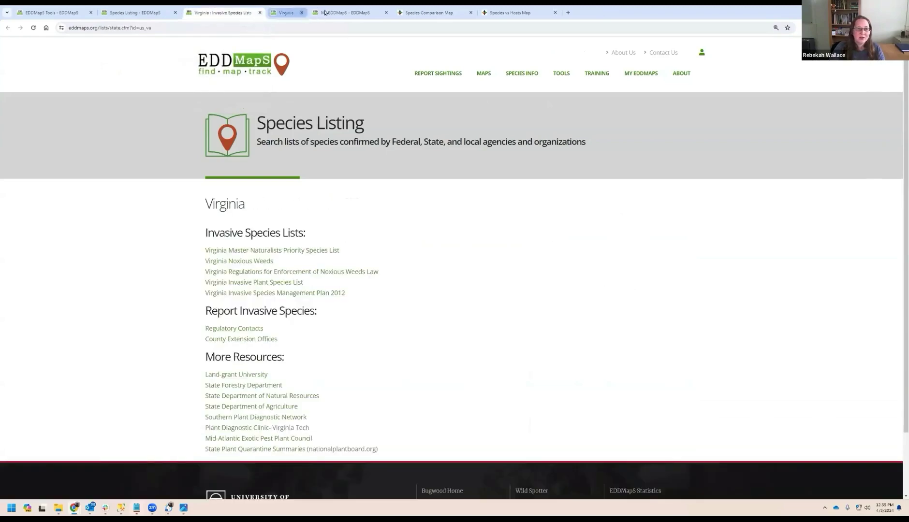
left_click(260, 12)
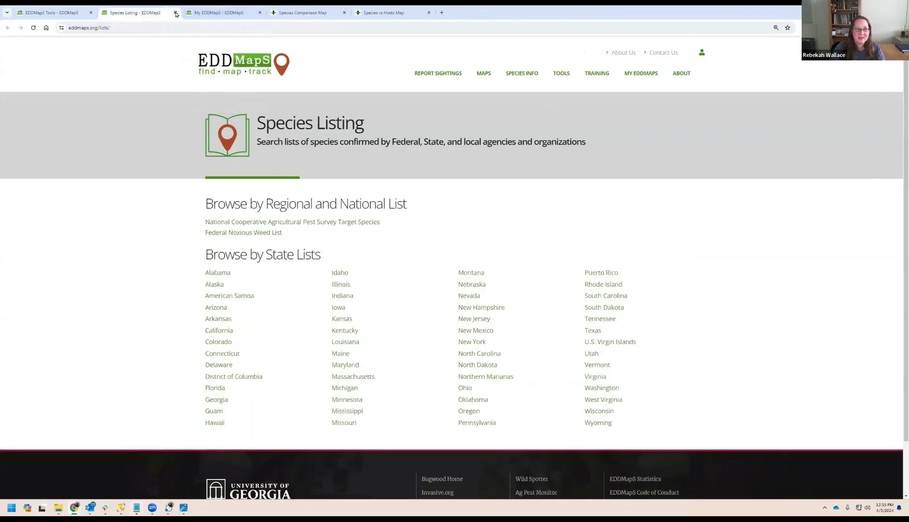
left_click(175, 12)
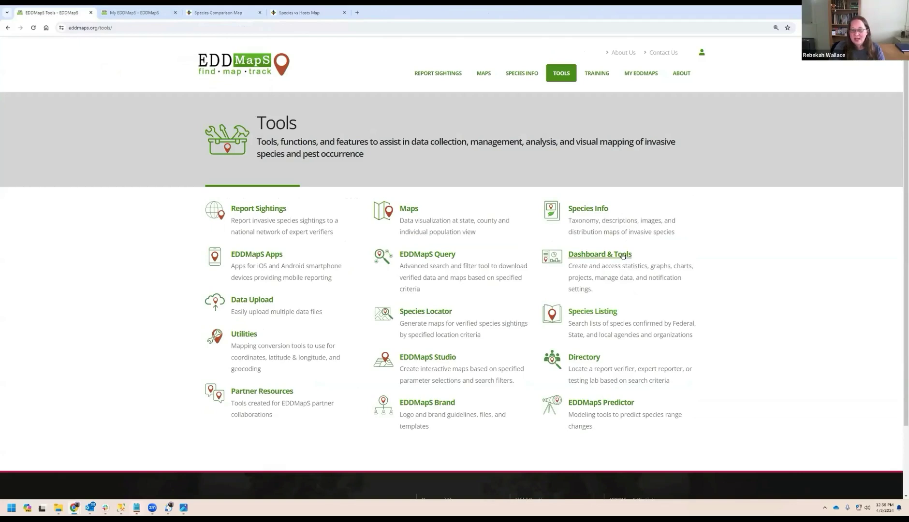
Review the EDDMapS Dashboard's filters, statistics and charts, and show the other available dashboards
left_click(138, 9)
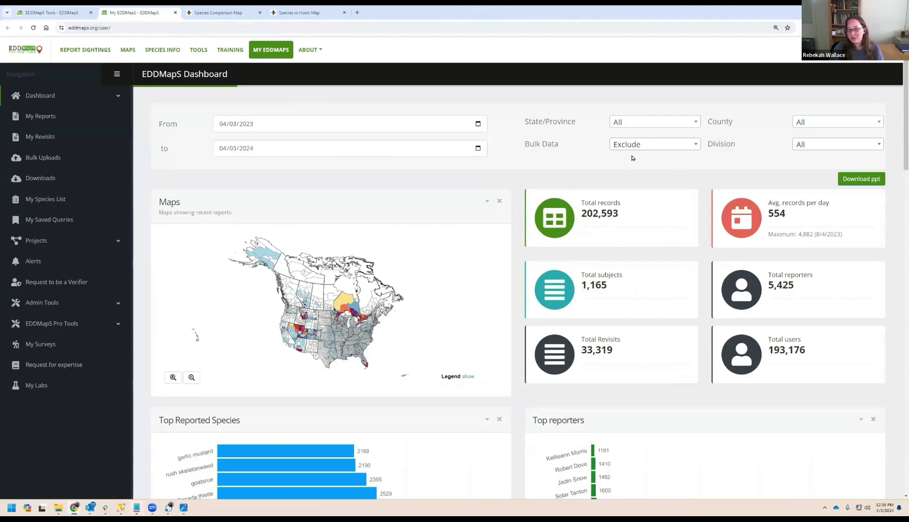
left_click(818, 148)
left_click(590, 176)
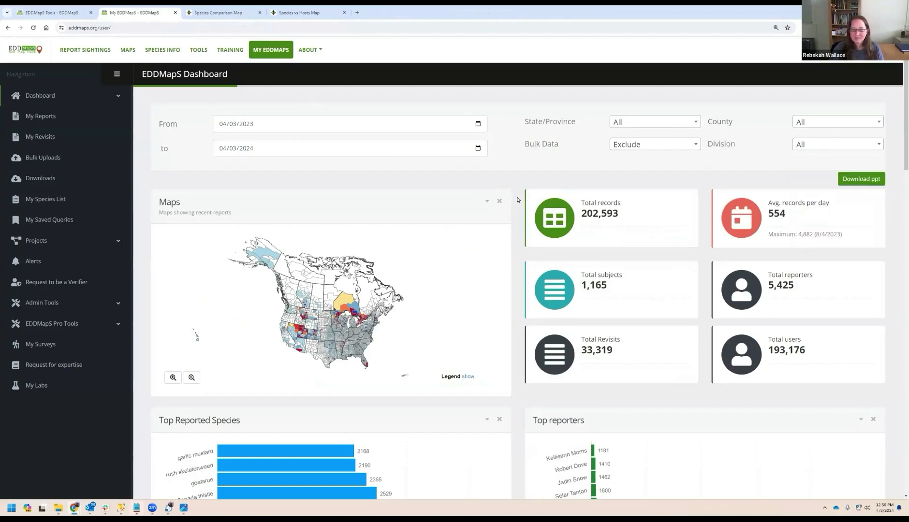
scroll(519, 201, "down", 2)
scroll(517, 203, "down", 13)
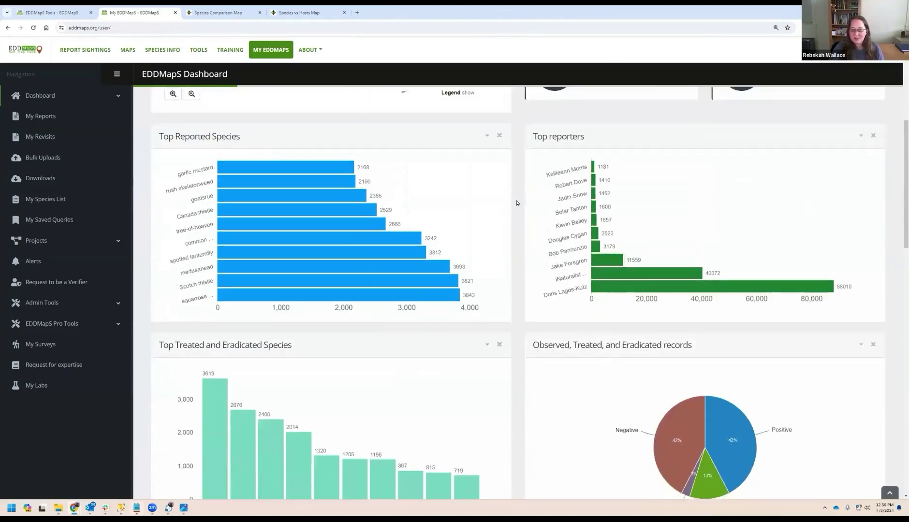
scroll(516, 203, "down", 5)
scroll(516, 203, "up", 15)
scroll(517, 204, "up", 3)
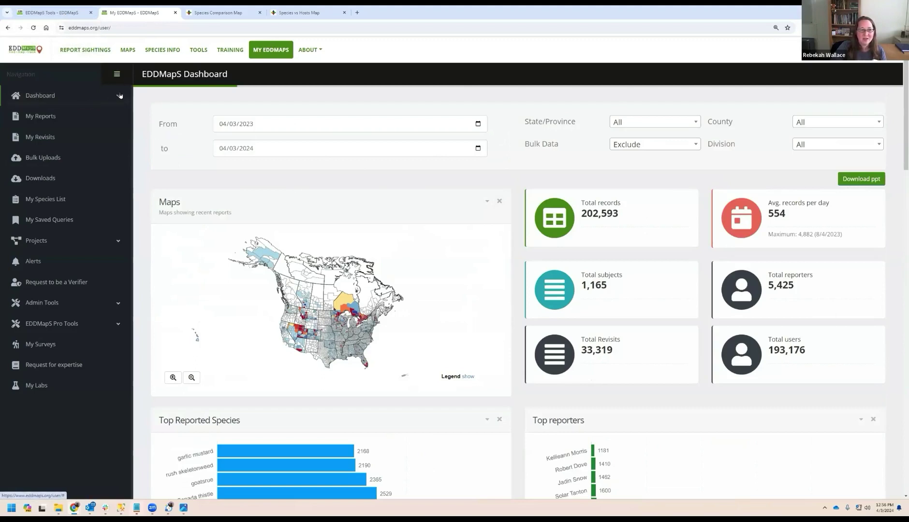
left_click(119, 95)
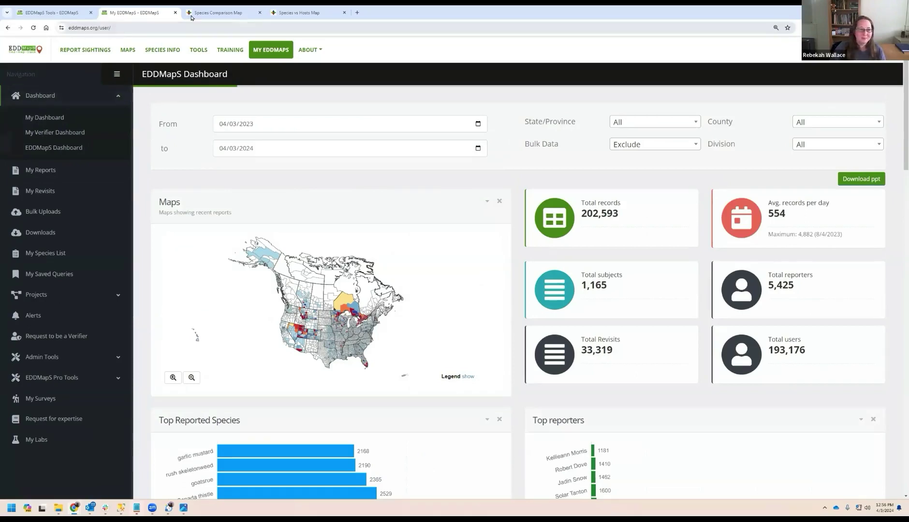
Open the Directory from the Tools page, review its verifier, expert reporter and testing lab lookups, then close it and the dashboard
left_click(83, 15)
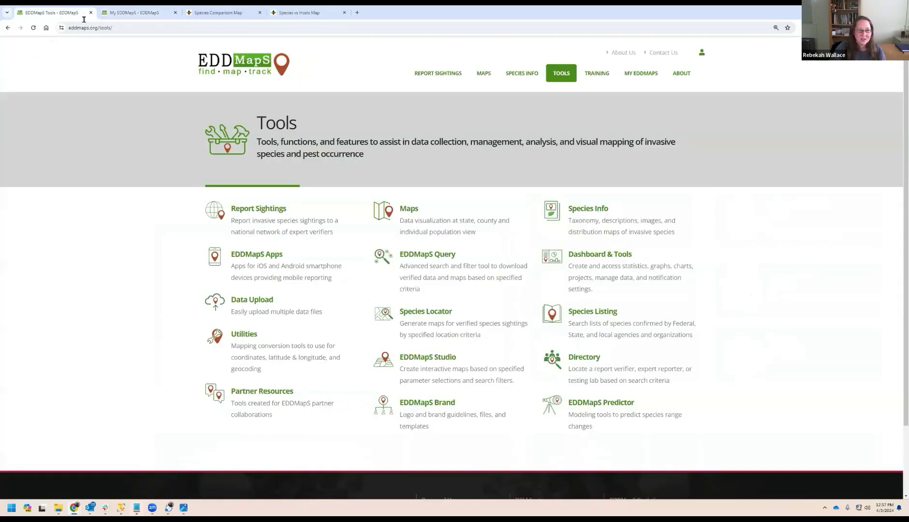
middle_click(594, 363)
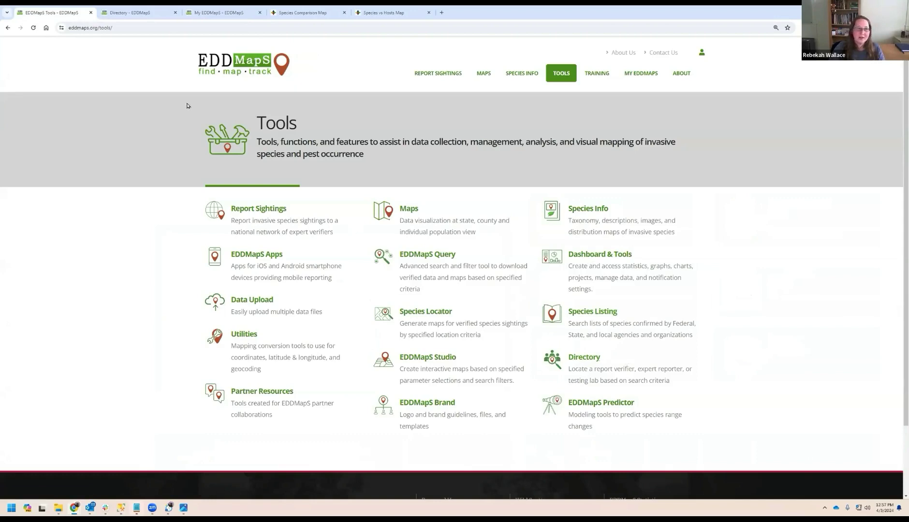
left_click(138, 14)
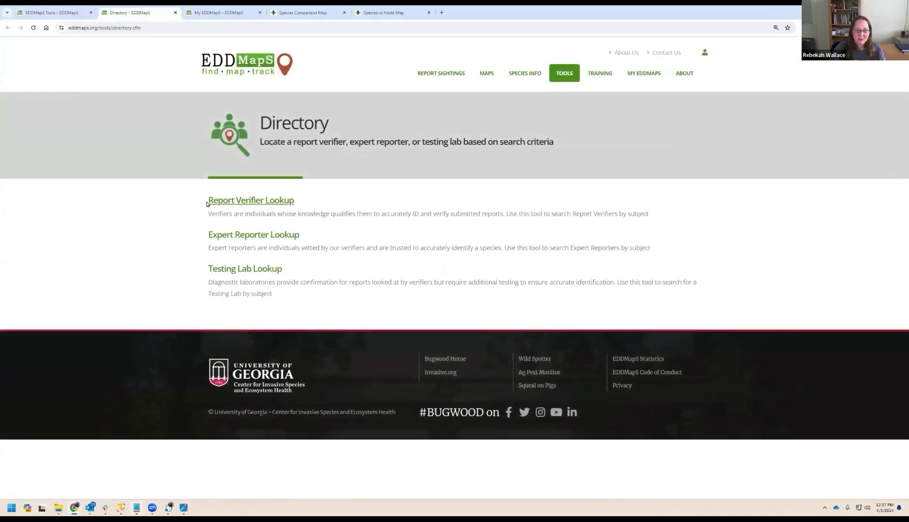
left_click_drag(300, 236, 207, 237)
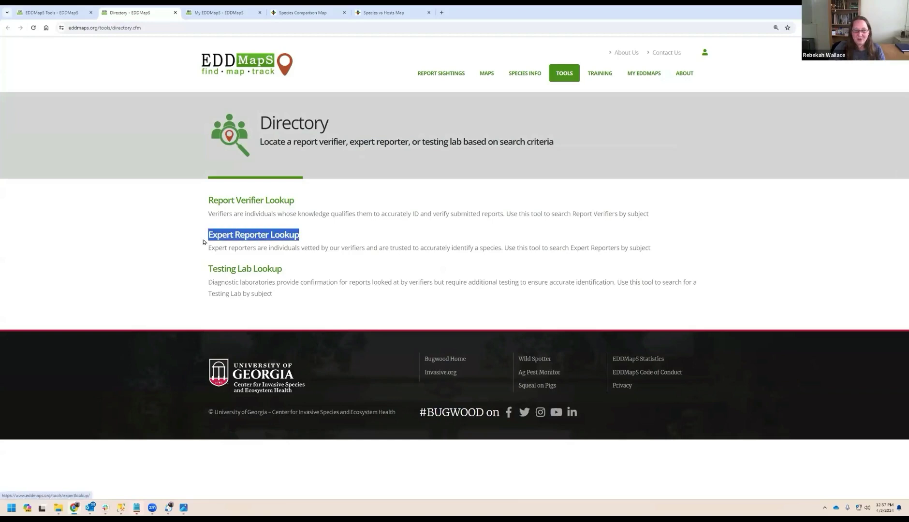
left_click_drag(286, 269, 207, 270)
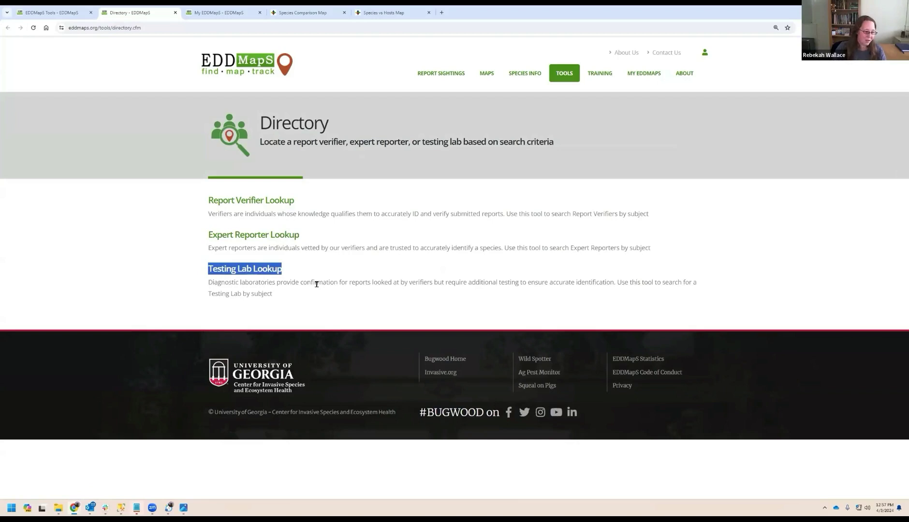
left_click(296, 271)
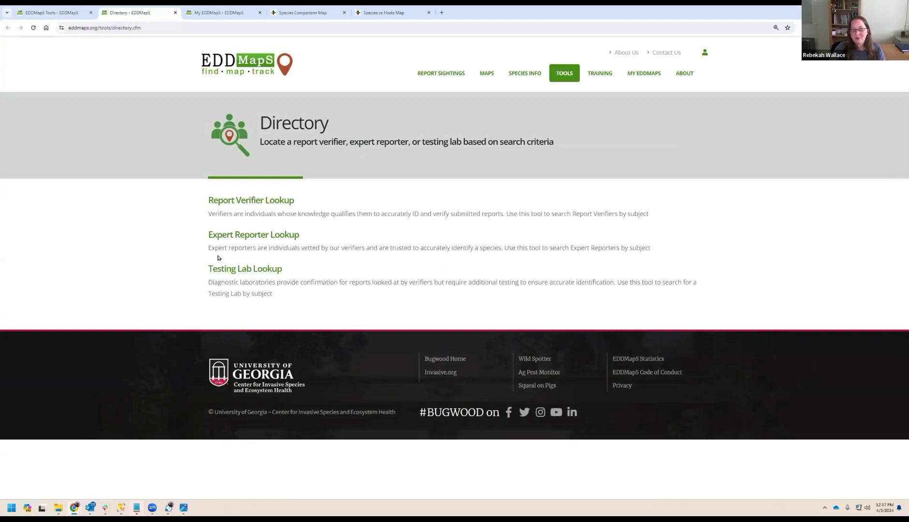
left_click(174, 14)
left_click(174, 14)
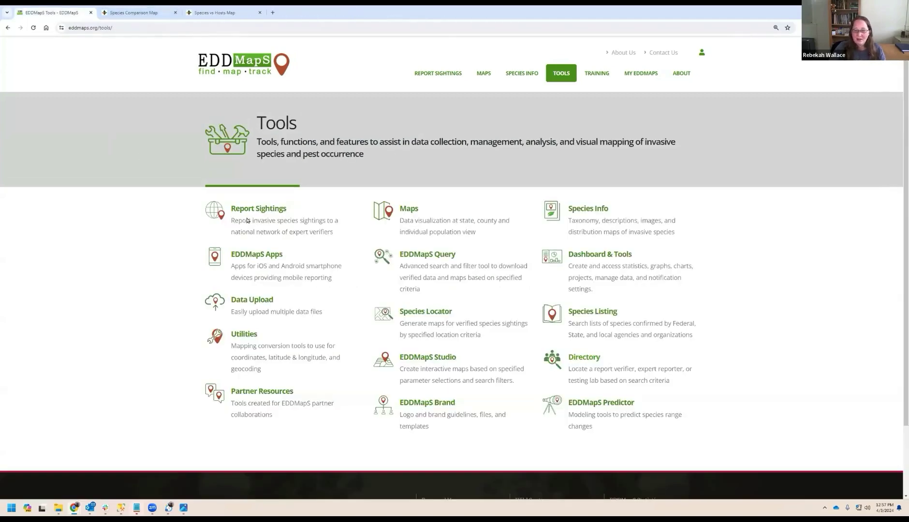
Open the EDDMapS Predictor and review the Future Range and Certainty Maps and Future Abundance Habitat Maps entries
middle_click(619, 403)
left_click(126, 10)
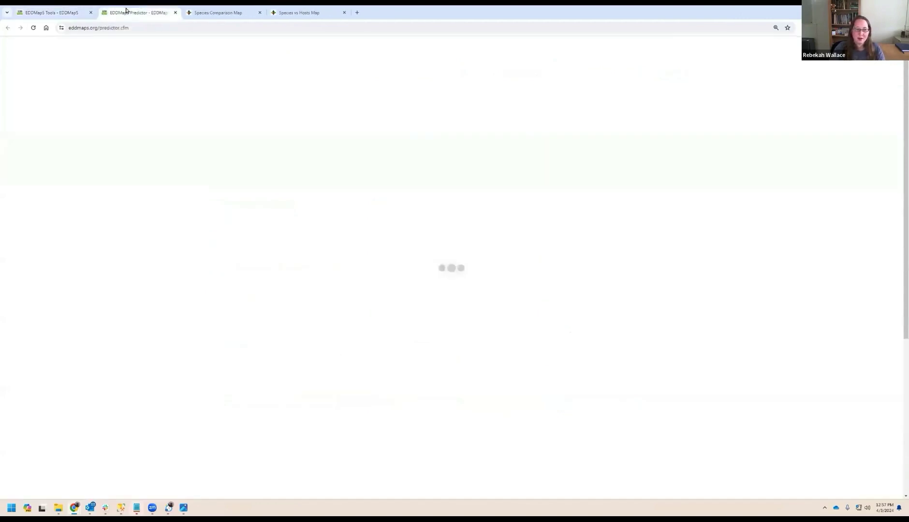
left_click_drag(503, 301, 374, 304)
left_click_drag(510, 414, 372, 415)
scroll(403, 296, "down", 3)
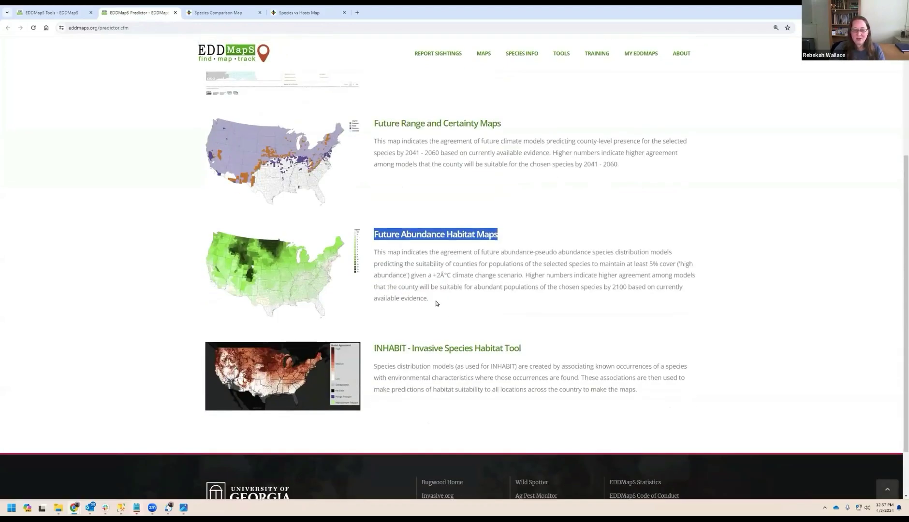
scroll(425, 262, "up", 2)
Browse the species list of the Future Range and Certainty Maps, then close it and return to the Predictor
middle_click(426, 232)
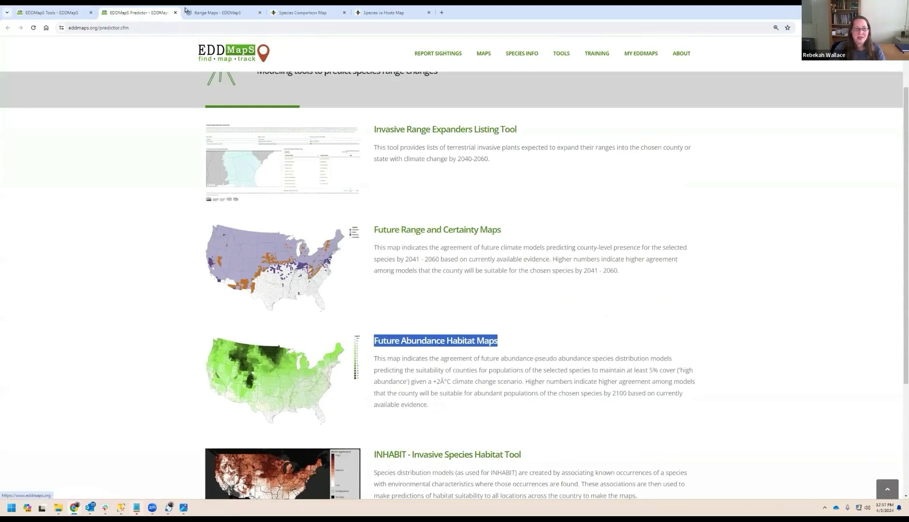
left_click(186, 11)
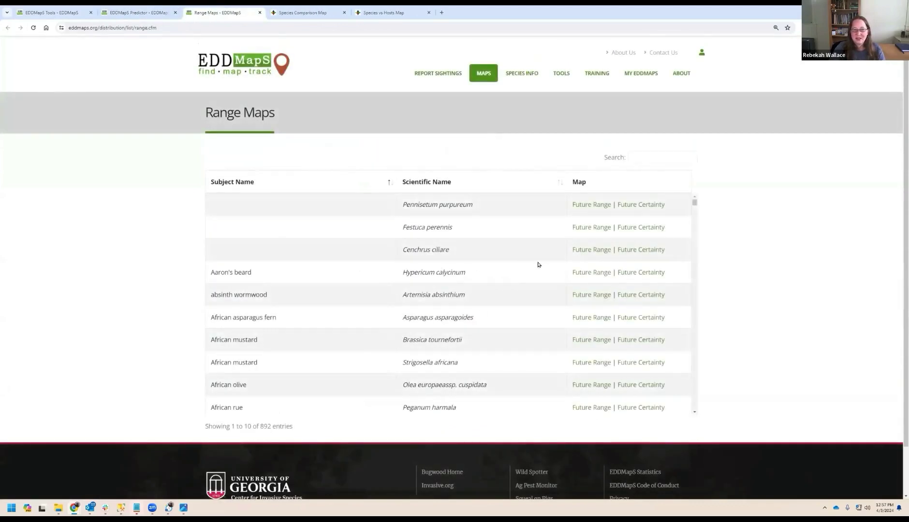
scroll(539, 264, "down", 10)
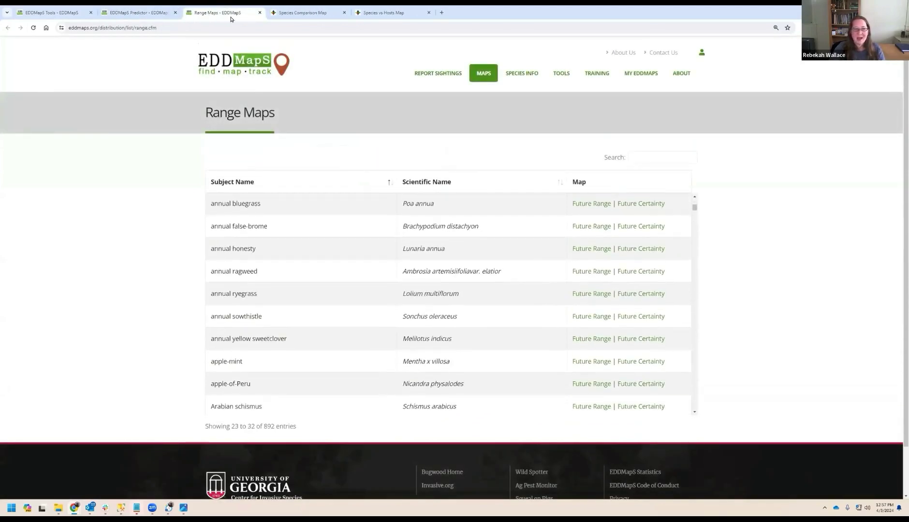
left_click(121, 112)
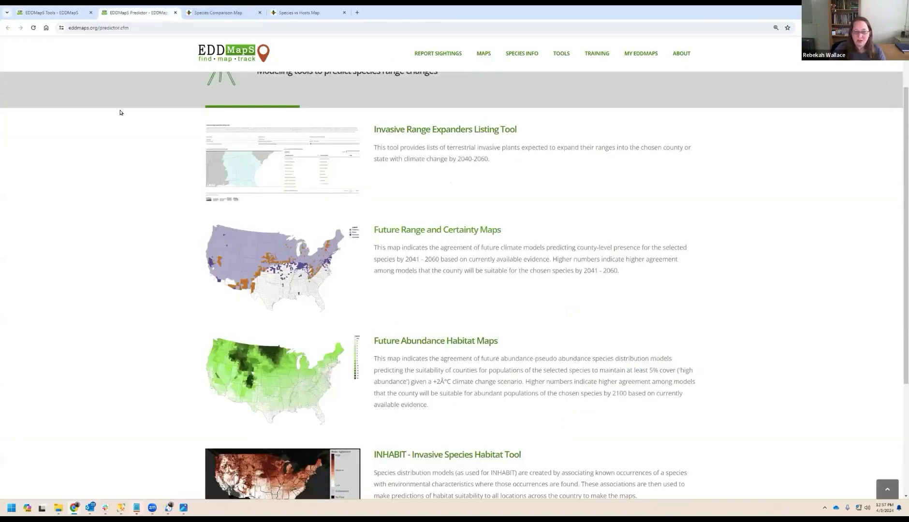
Review the Predictor's tool descriptions from the Invasive Range Expanders Listing Tool through the INHABIT habitat tool
scroll(145, 121, "up", 3)
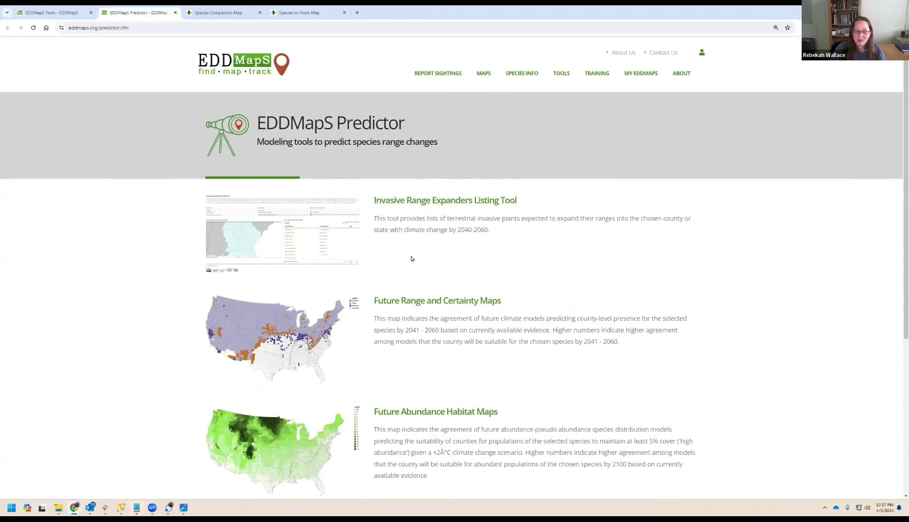
scroll(443, 264, "down", 1)
scroll(443, 264, "down", 3)
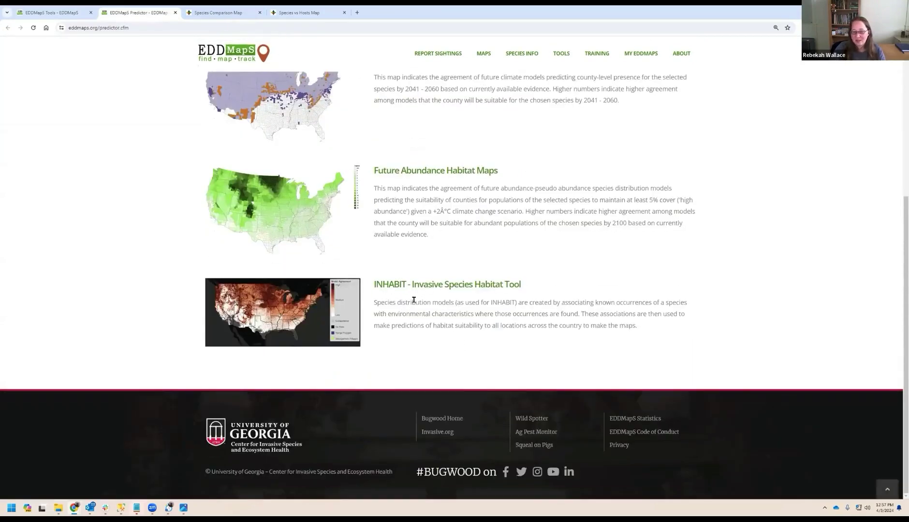
Leave the Predictor, open the EDDMapS support knowledge base and browse its list of documentation articles
scroll(414, 302, "up", 4)
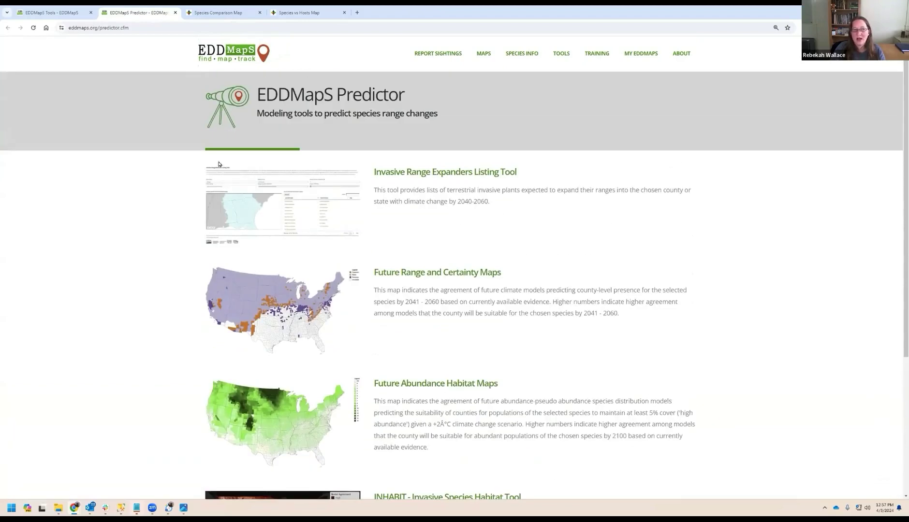
left_click(55, 12)
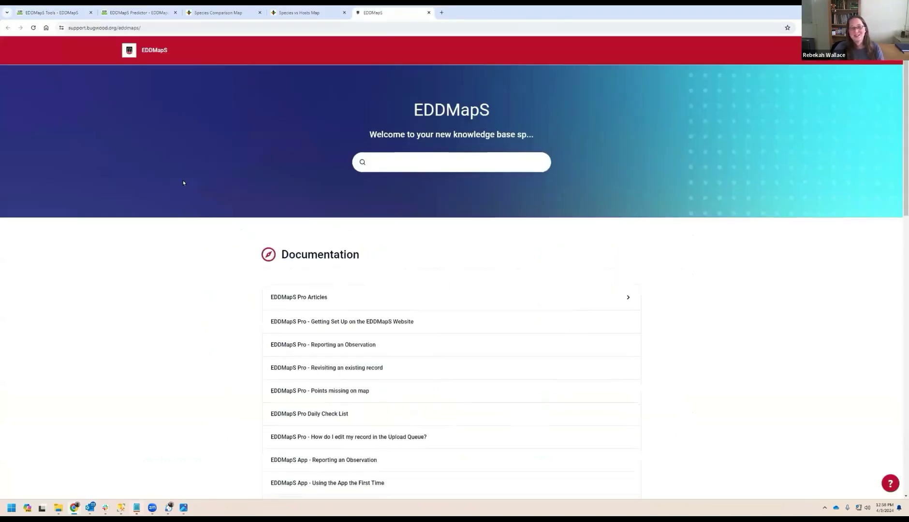
scroll(183, 183, "down", 2)
scroll(183, 182, "down", 4)
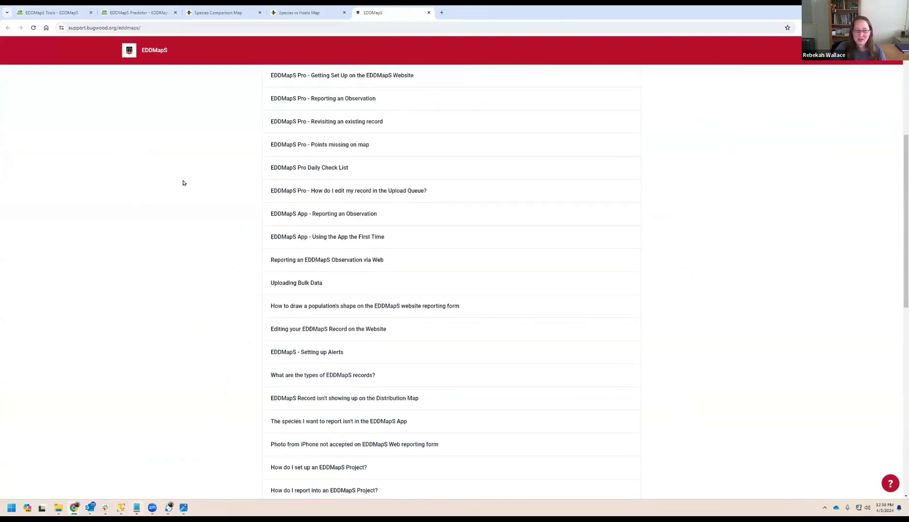
scroll(183, 183, "down", 1)
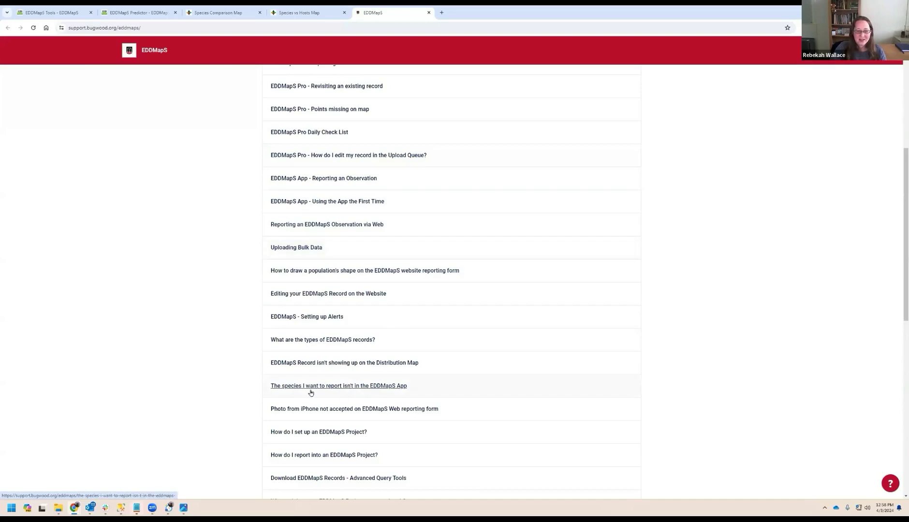
Open the help article "The species I want to report isn't in the EDDMapS App" separately, review its solution, then close it
middle_click(349, 388)
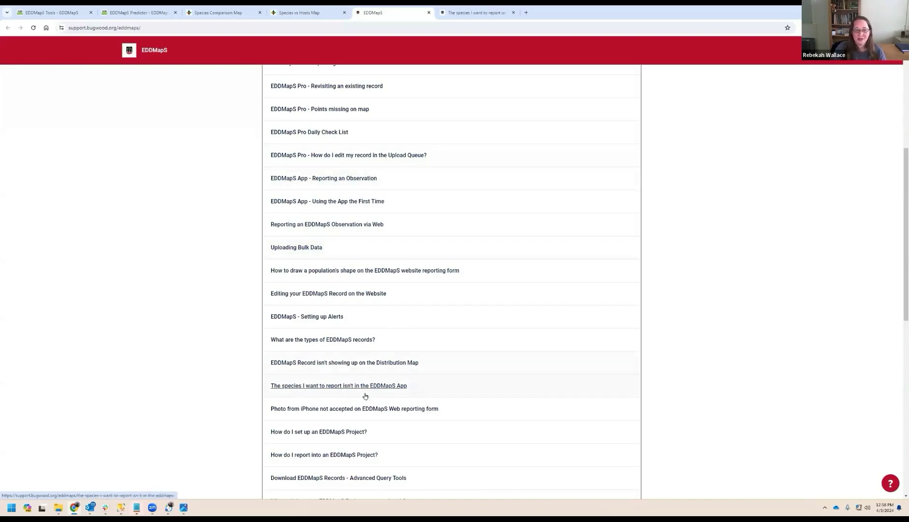
left_click(452, 13)
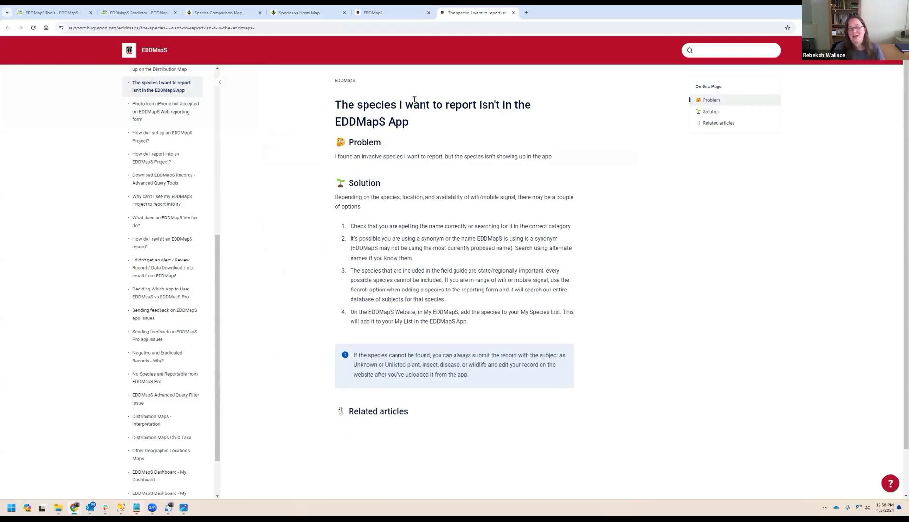
mouse_move(379, 18)
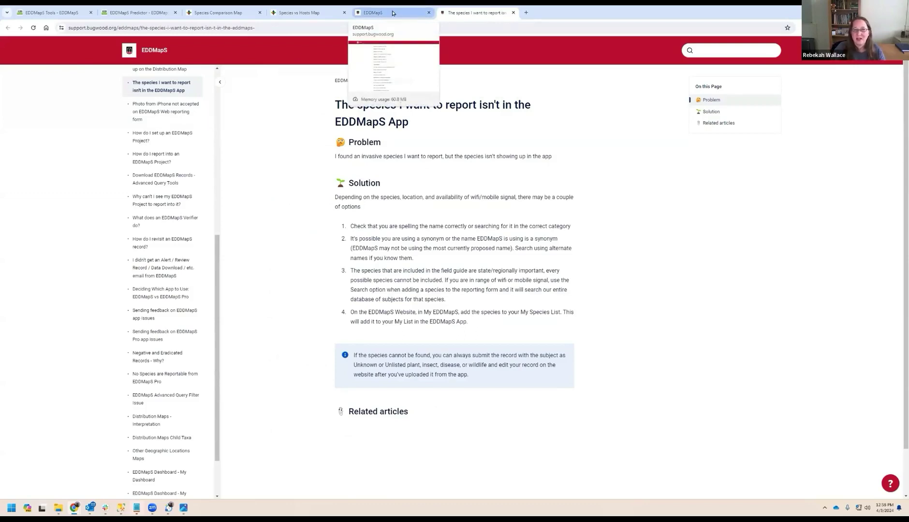
left_click(392, 13)
left_click(513, 13)
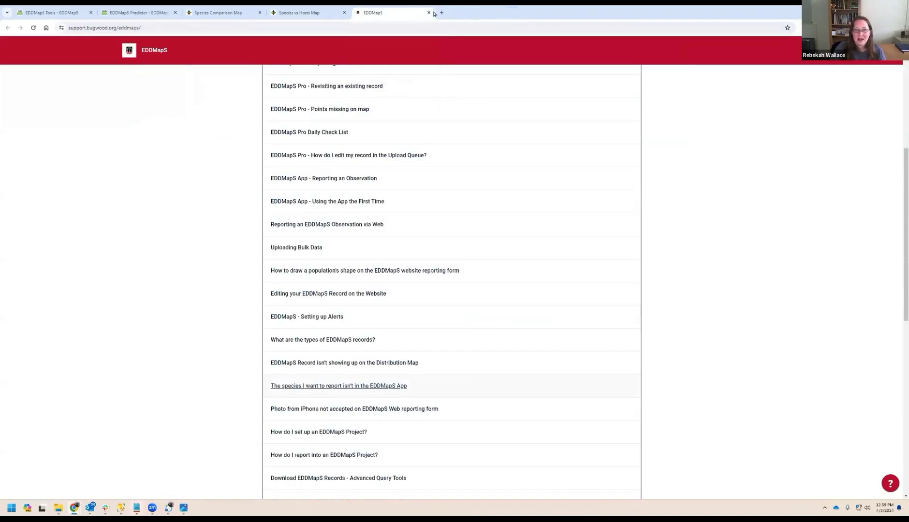
Return to the Tools page, open EDDMapS Studio and browse its example maps down to the EDDMapS Data by County maps
left_click(138, 13)
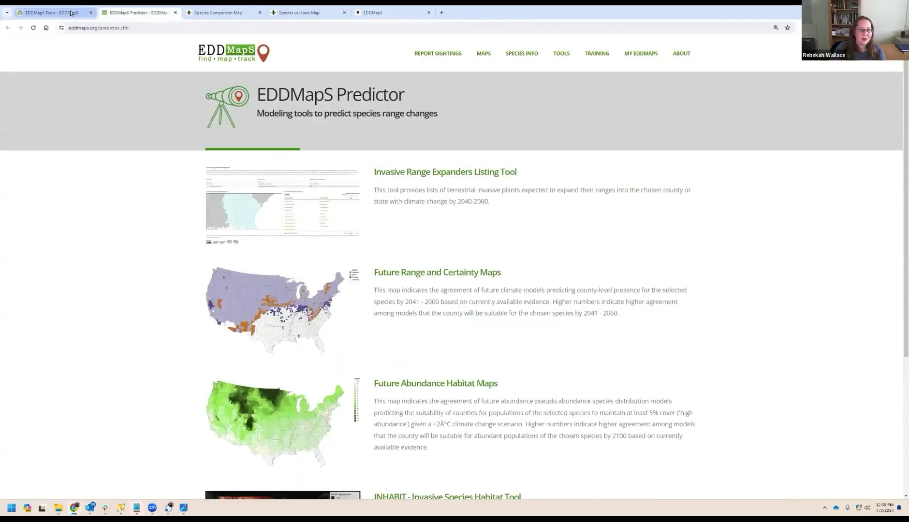
left_click(71, 13)
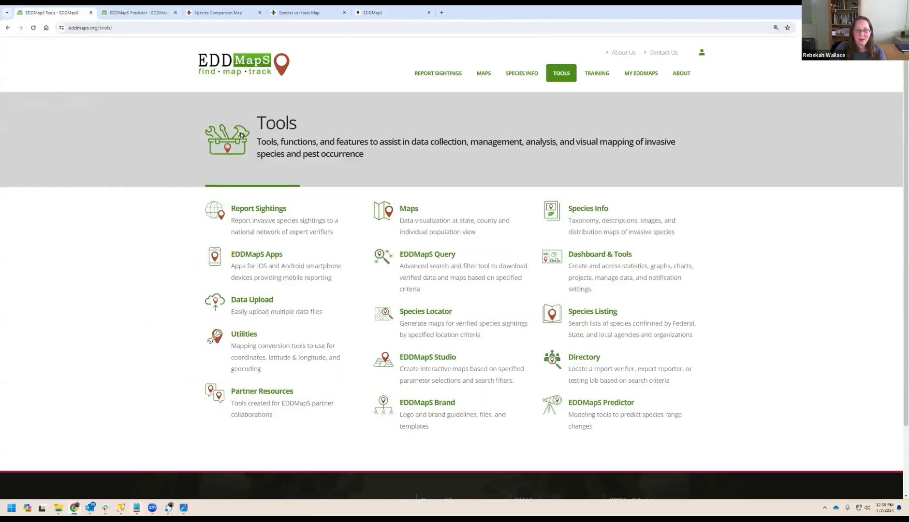
left_click(431, 359)
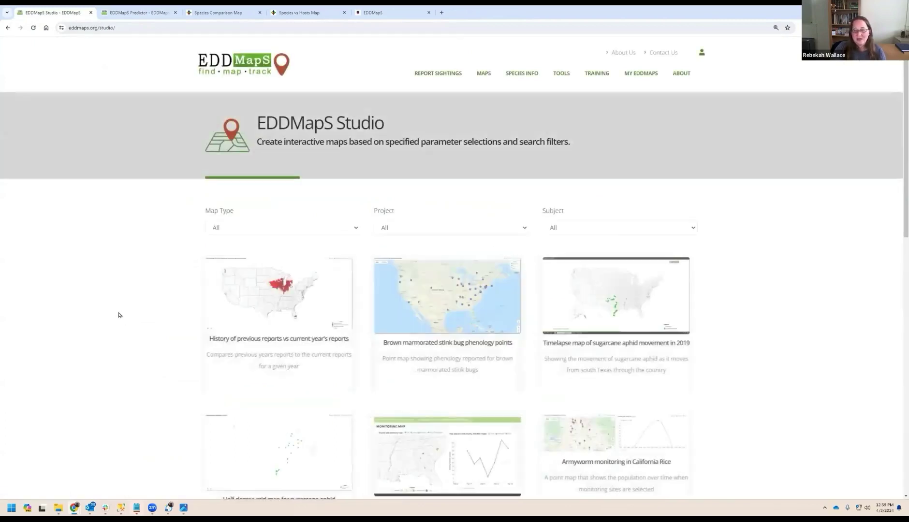
scroll(119, 315, "down", 2)
scroll(119, 315, "down", 1)
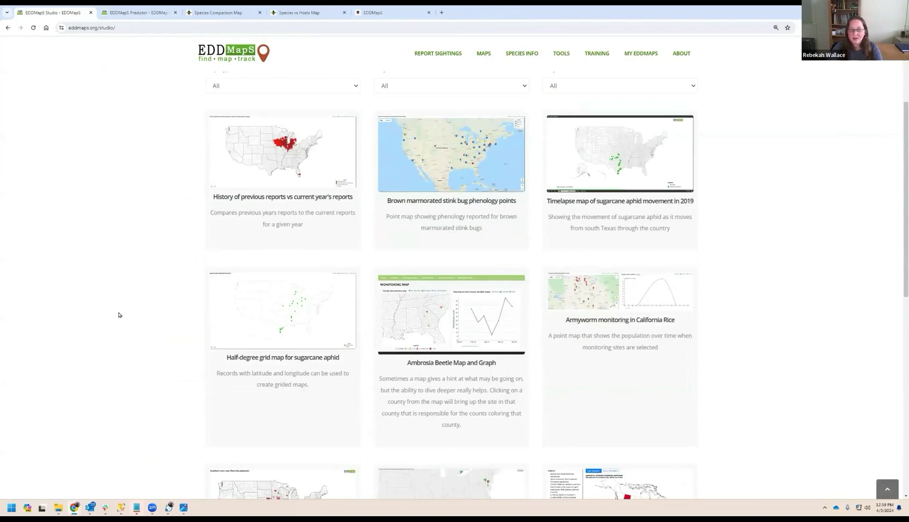
scroll(118, 315, "down", 7)
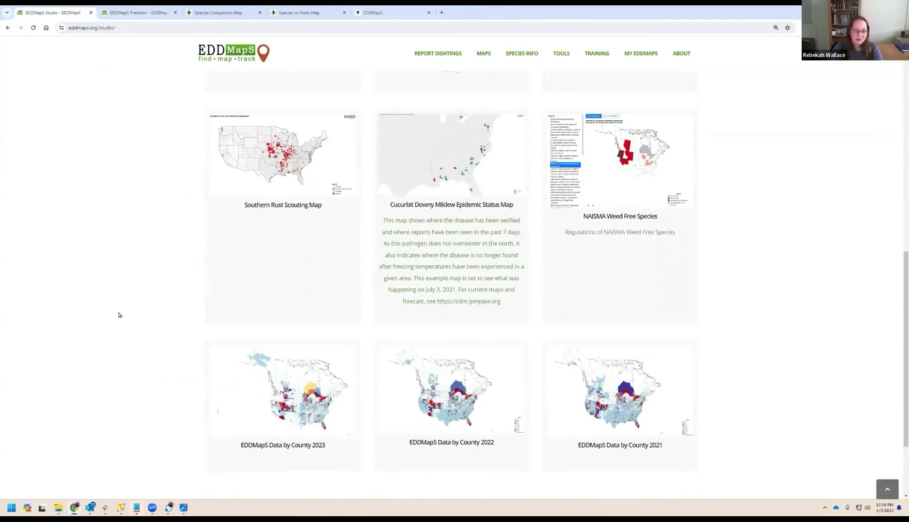
scroll(118, 315, "down", 2)
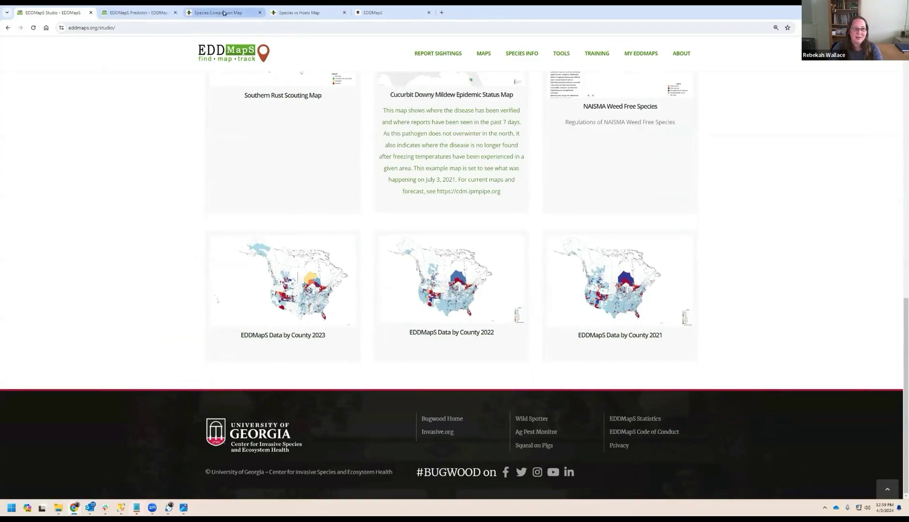
View the Species Comparison Map, then the Species vs Hosts Map, selecting the decapitating fly and fire ant host names in its title
mouse_move(223, 13)
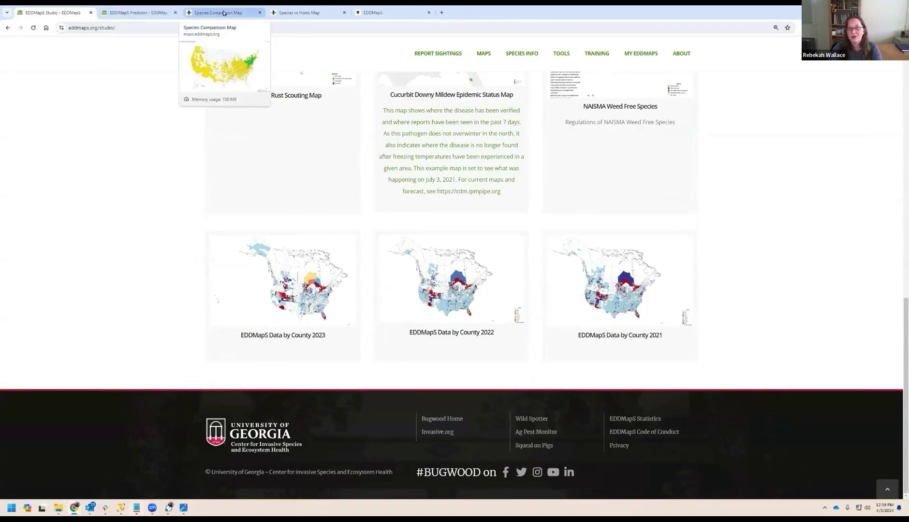
left_click(223, 13)
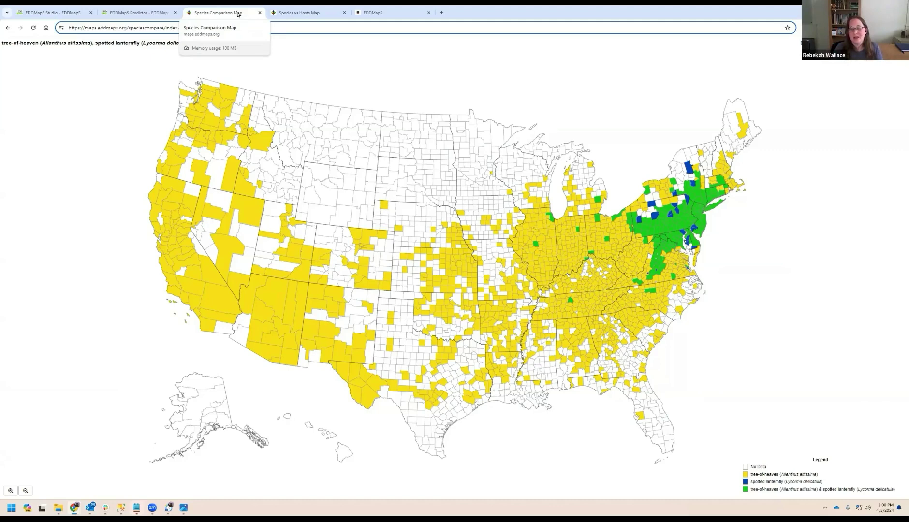
left_click(293, 12)
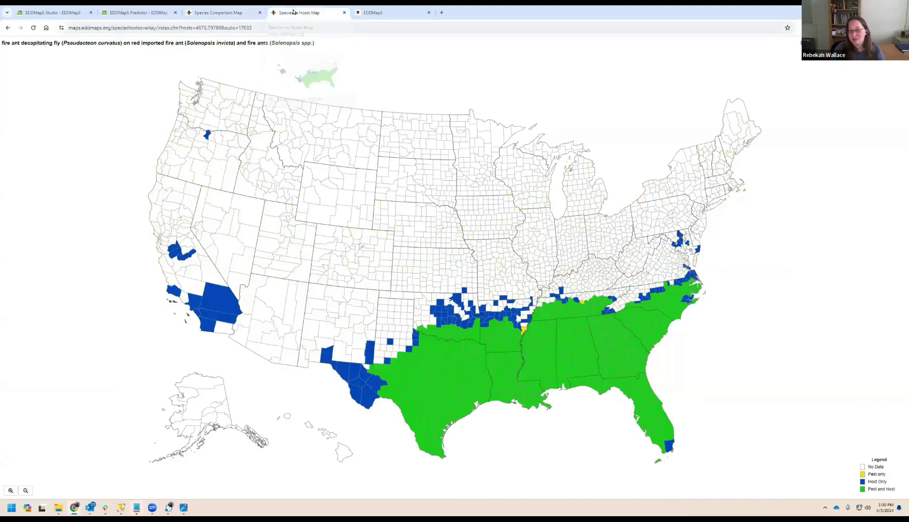
left_click_drag(120, 43, 1, 44)
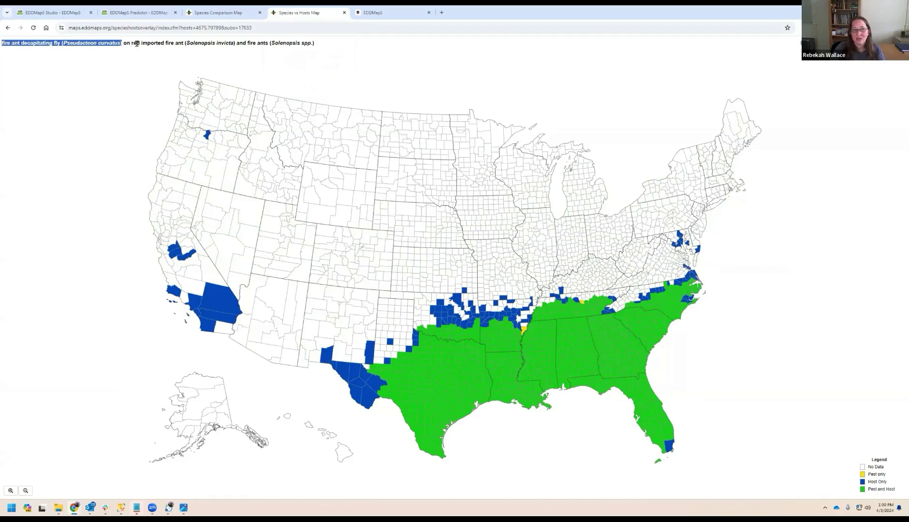
left_click_drag(131, 42, 313, 42)
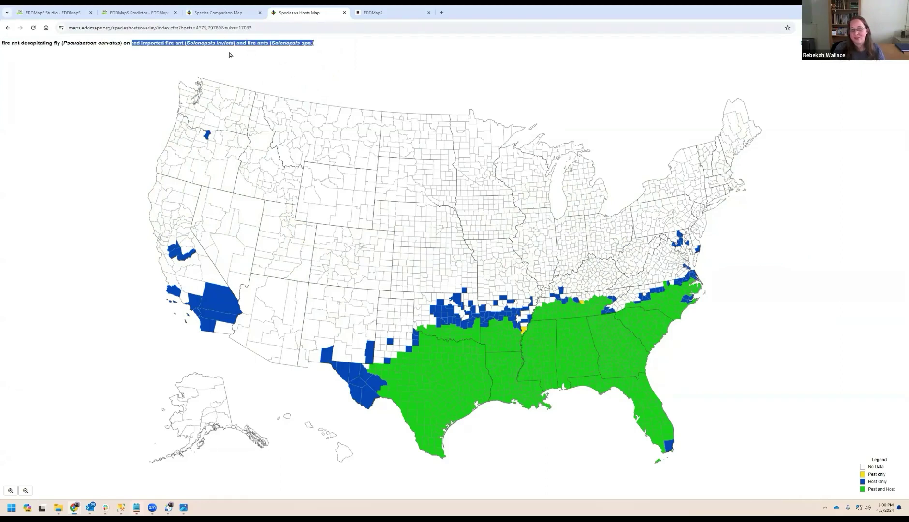